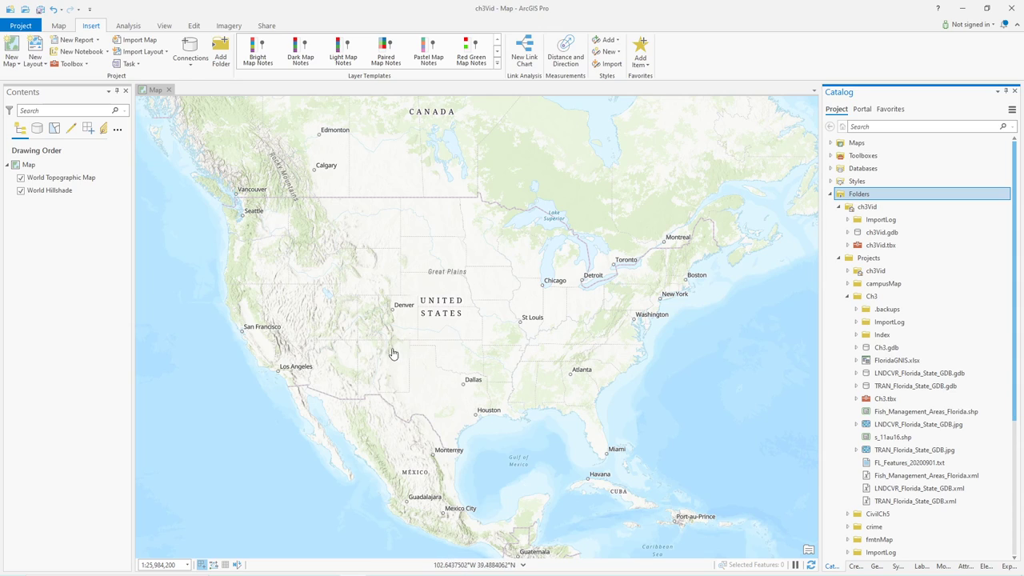
Step: Pan and scroll-zoom the World Topographic map to centre on New Mexico
left_click_drag(384, 377, 539, 347)
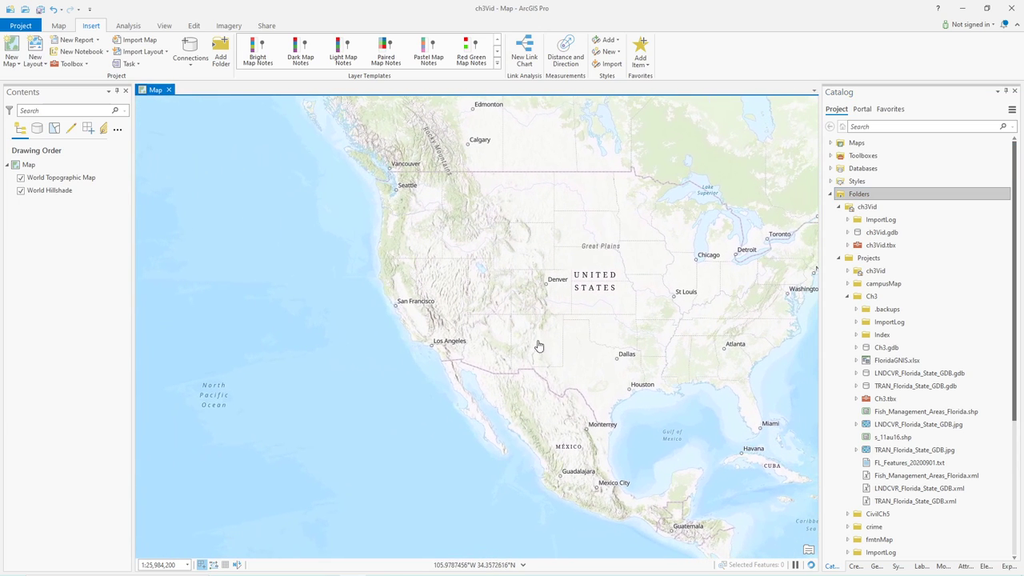
scroll(539, 348, "up", 3)
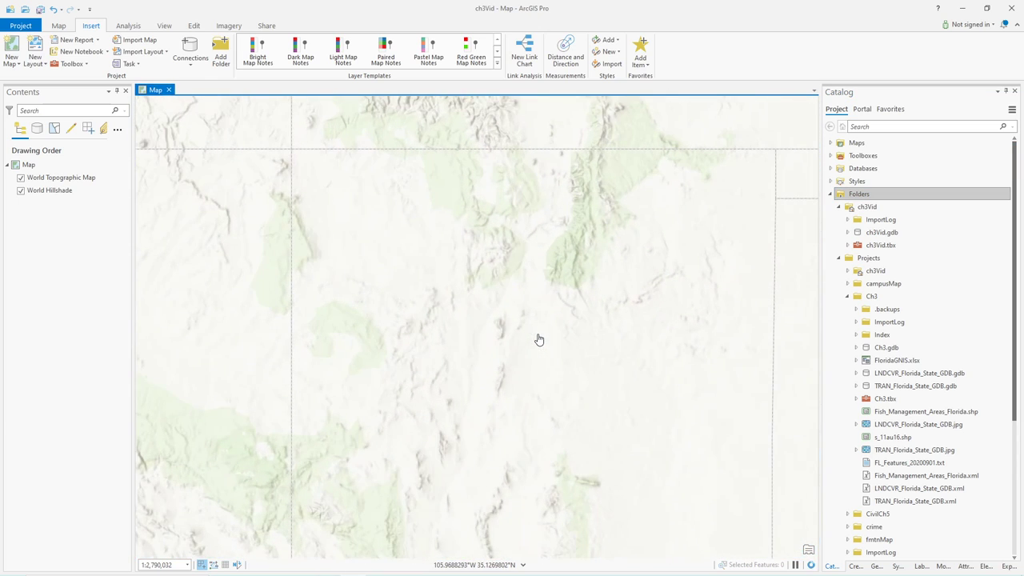
scroll(490, 321, "up", 2)
scroll(490, 321, "down", 1)
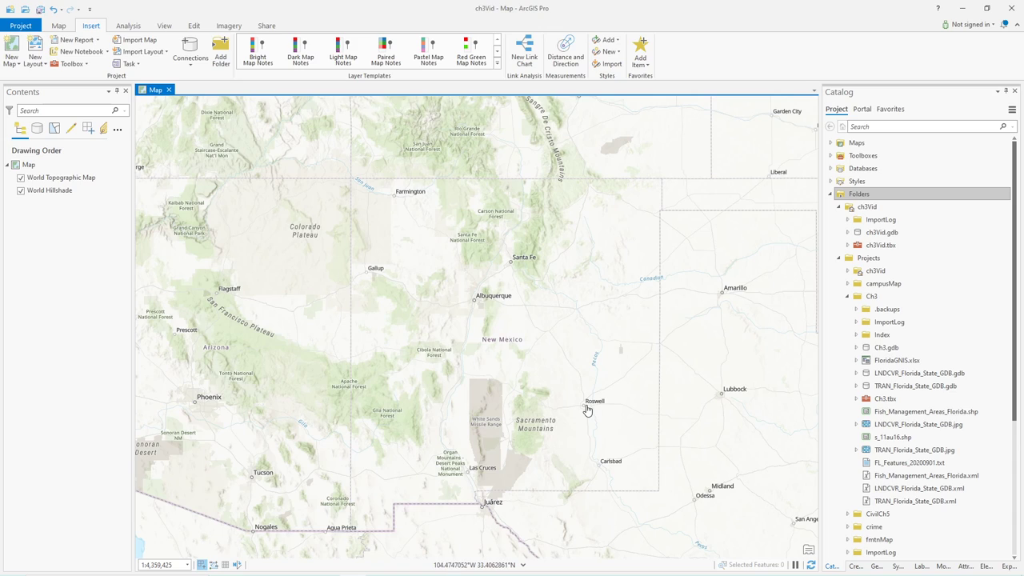
Step: Open Map Properties at Coordinate Systems, showing WGS 1984 Web Mercator, and enlarge the dialog
double_click(30, 166)
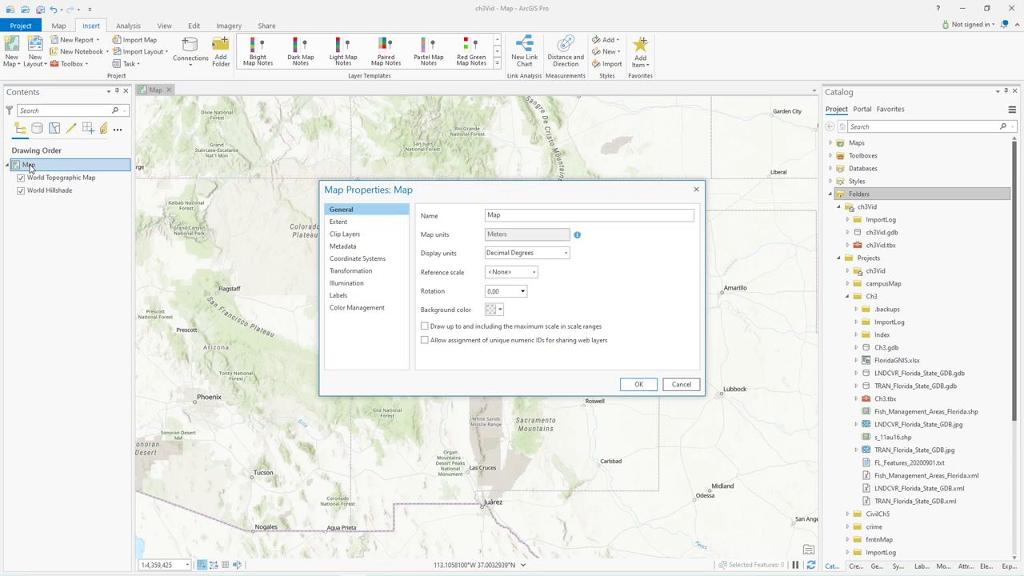
left_click(358, 258)
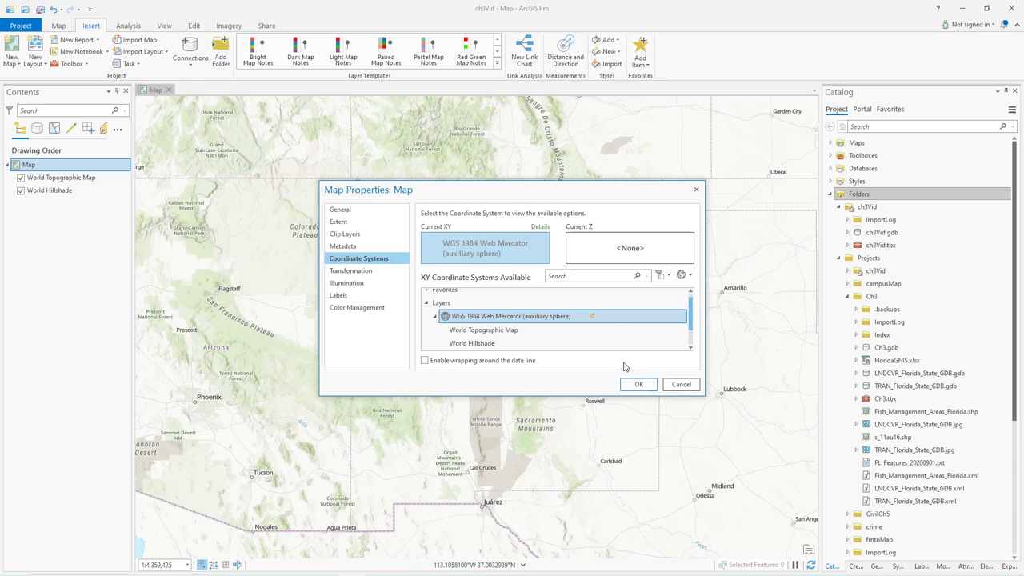
left_click_drag(554, 397, 560, 525)
Step: Browse Projected Coordinate System > Continental > North America, then collapse the projected group
left_click(428, 376)
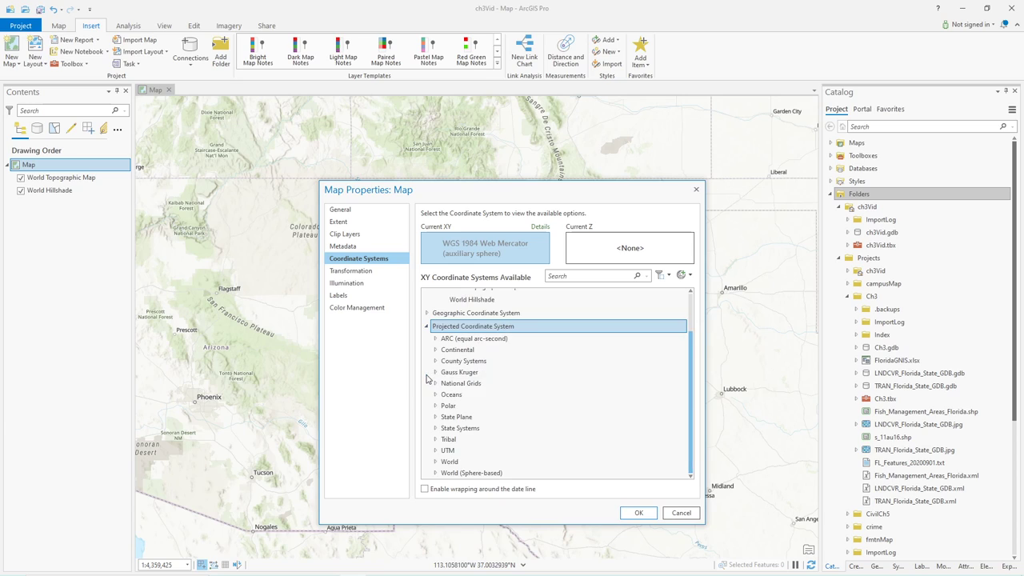
left_click_drag(490, 184, 504, 58)
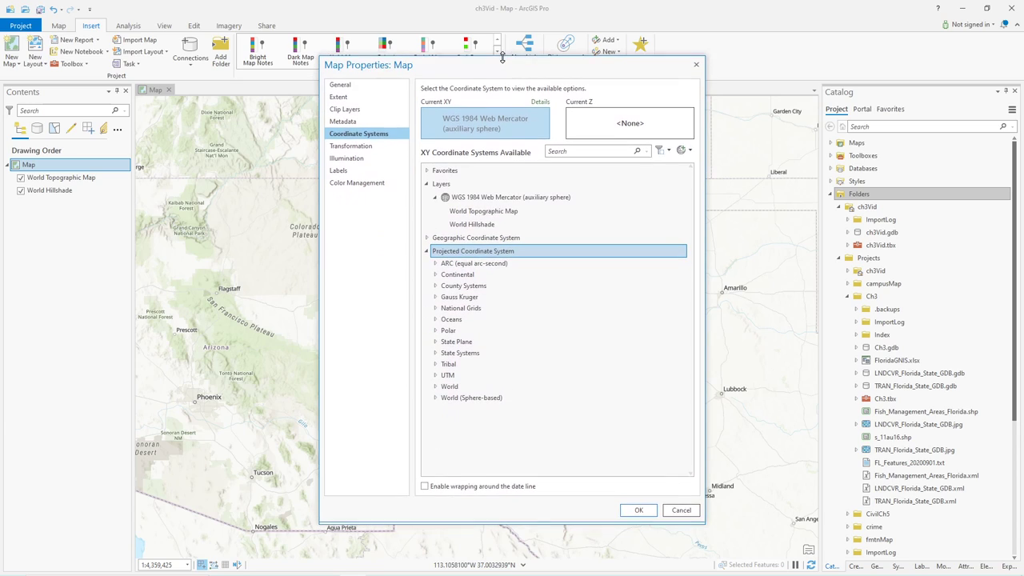
left_click(436, 274)
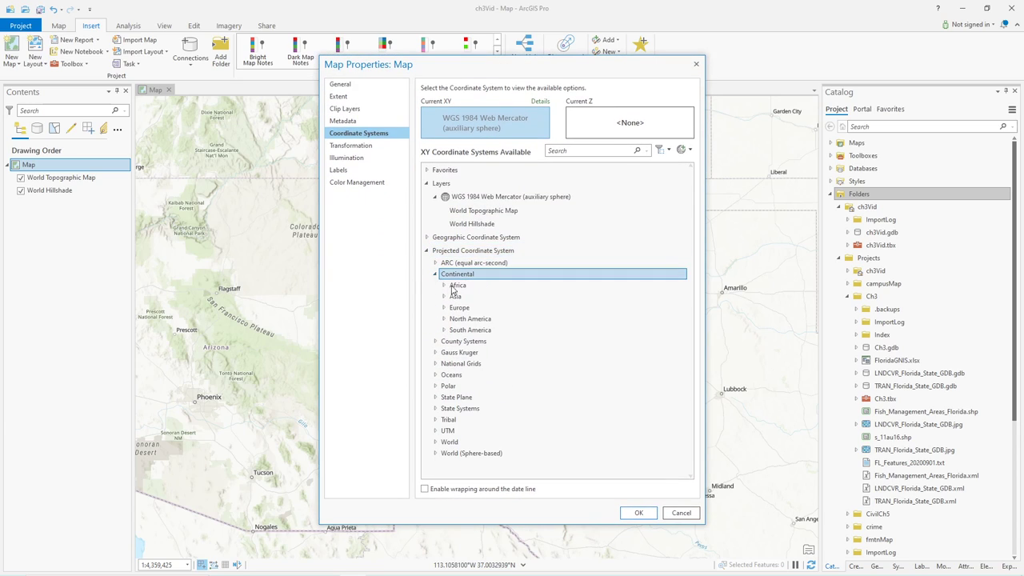
left_click(445, 318)
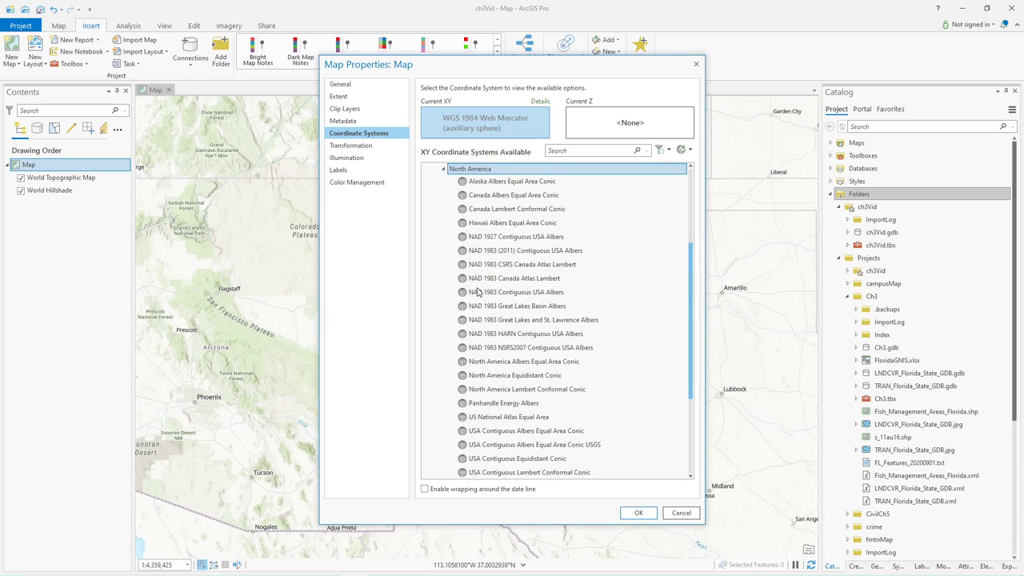
scroll(527, 296, "up", 3)
scroll(527, 297, "up", 3)
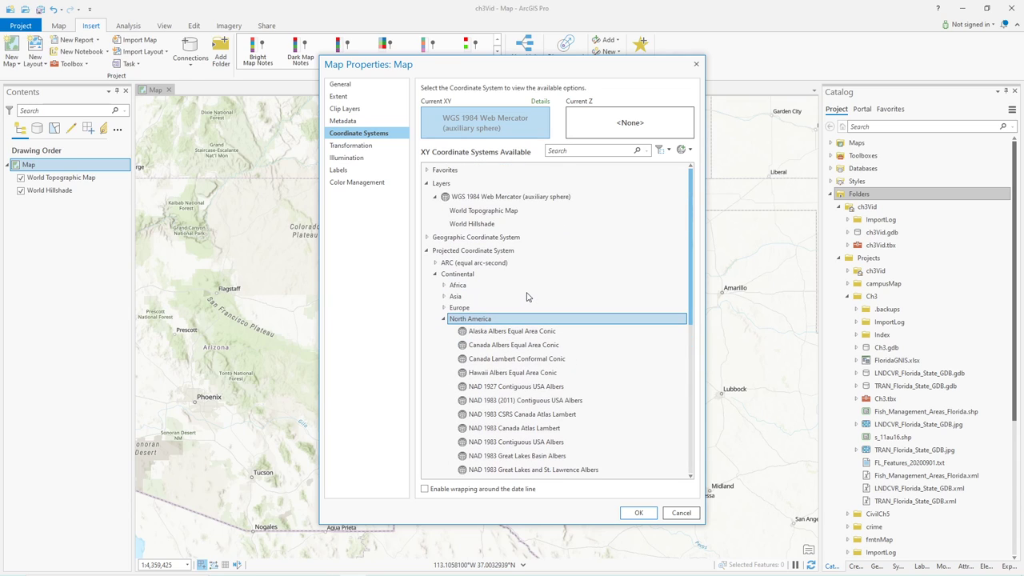
left_click(428, 251)
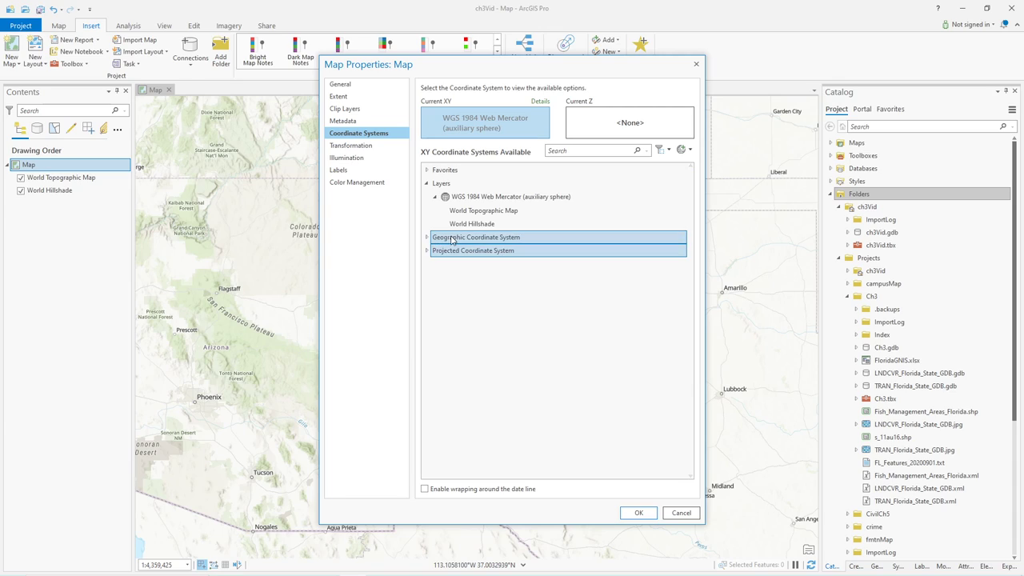
Step: Collapse the Layers group and re-expand Projected Coordinate System to list North America continental systems
left_click(453, 238)
left_click(461, 252)
left_click(428, 184)
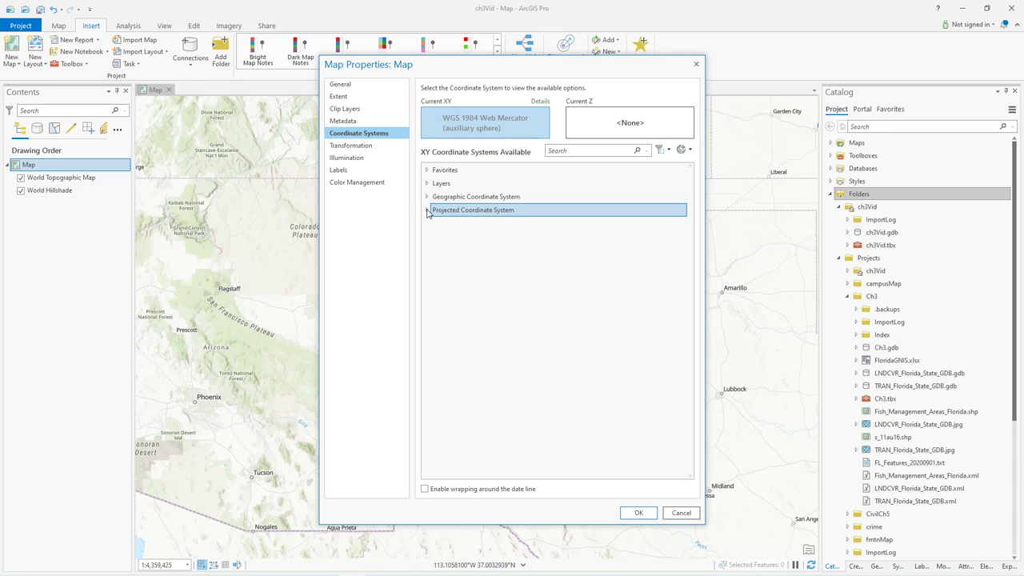
left_click(428, 212)
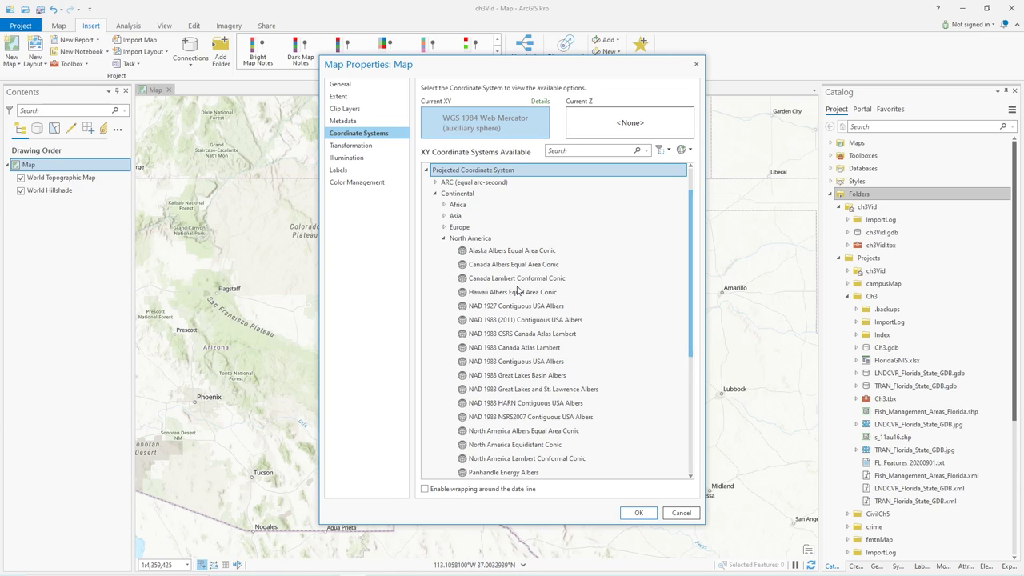
left_click(522, 308)
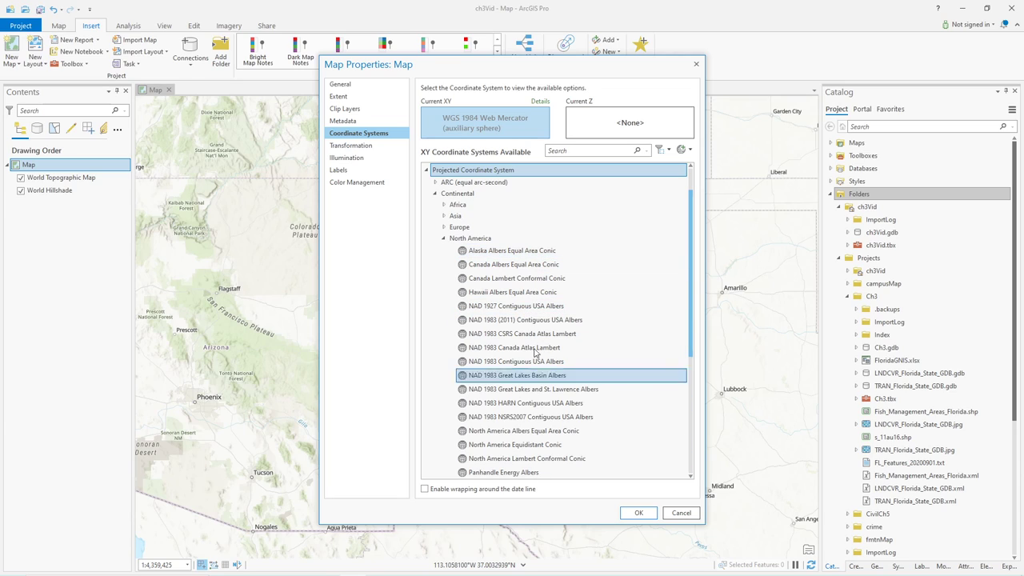
scroll(536, 328, "down", 1)
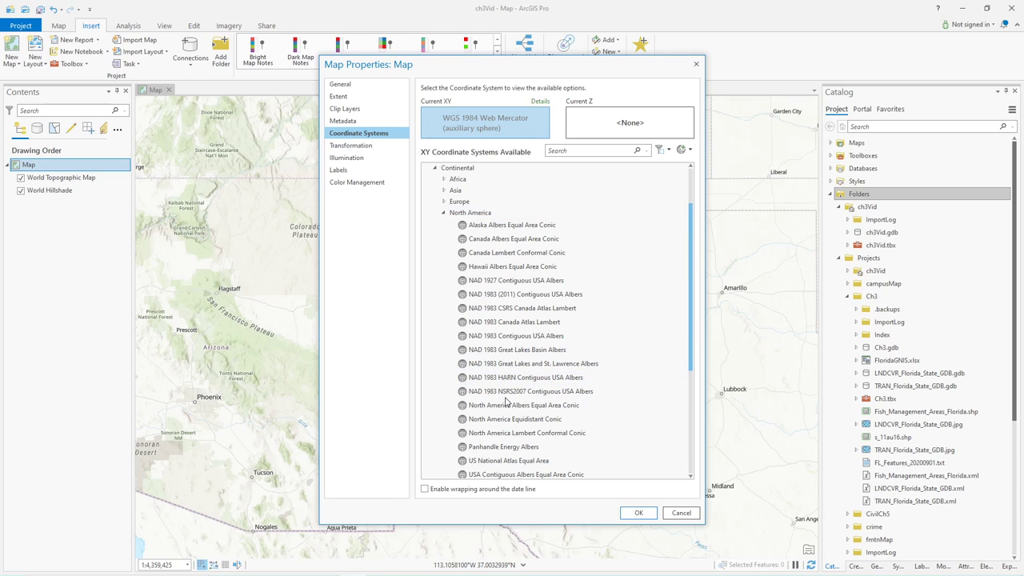
scroll(528, 404, "down", 3)
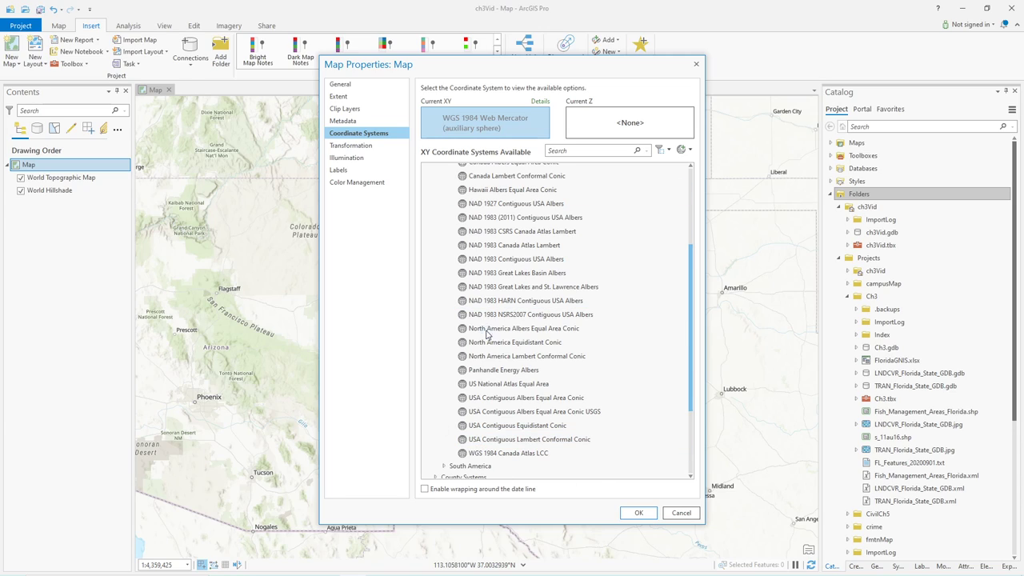
Step: Review the Contiguous USA Albers entries, then select USA Contiguous Lambert Conformal Conic as Current XY
left_click(502, 303)
left_click(492, 315)
left_click(528, 329)
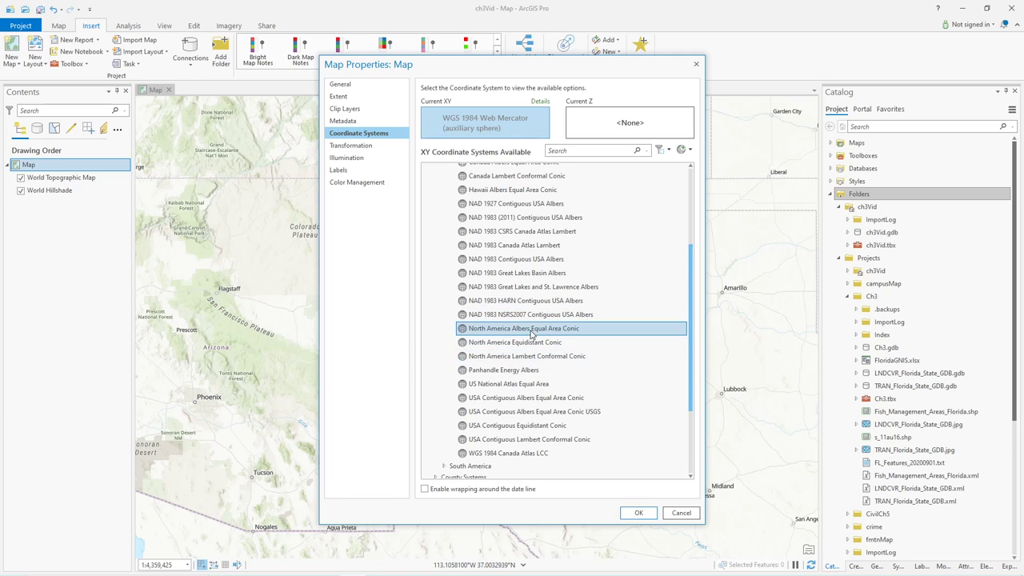
left_click(558, 440)
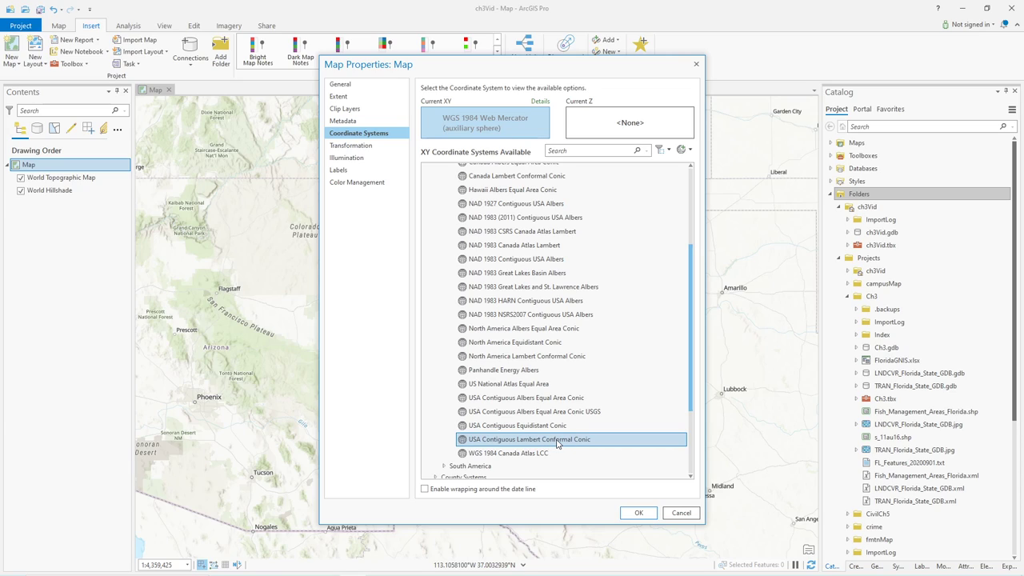
left_click(557, 443)
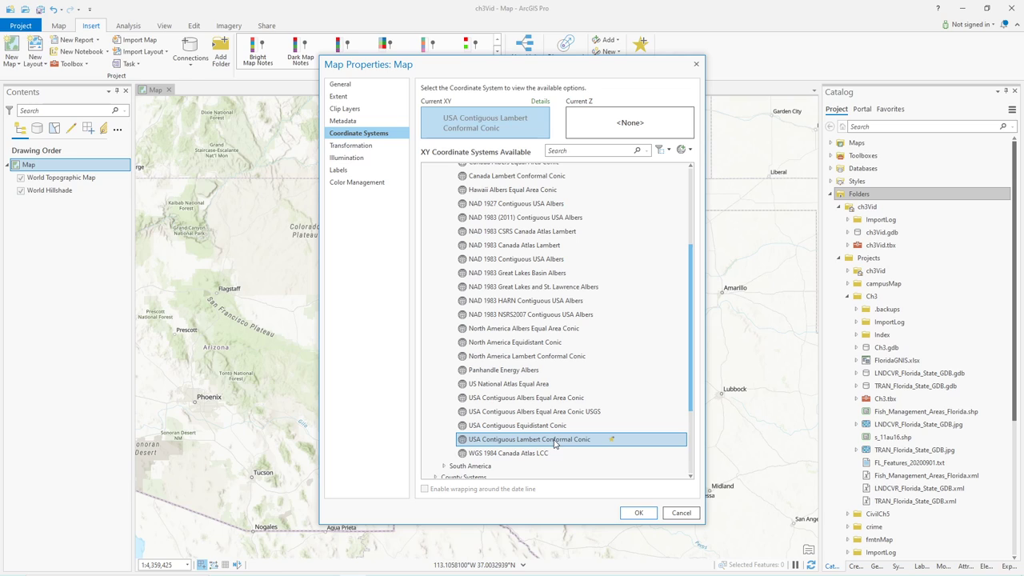
Step: Apply the Lambert Conformal Conic projection and zoom out to view the reprojected contiguous US
left_click(645, 513)
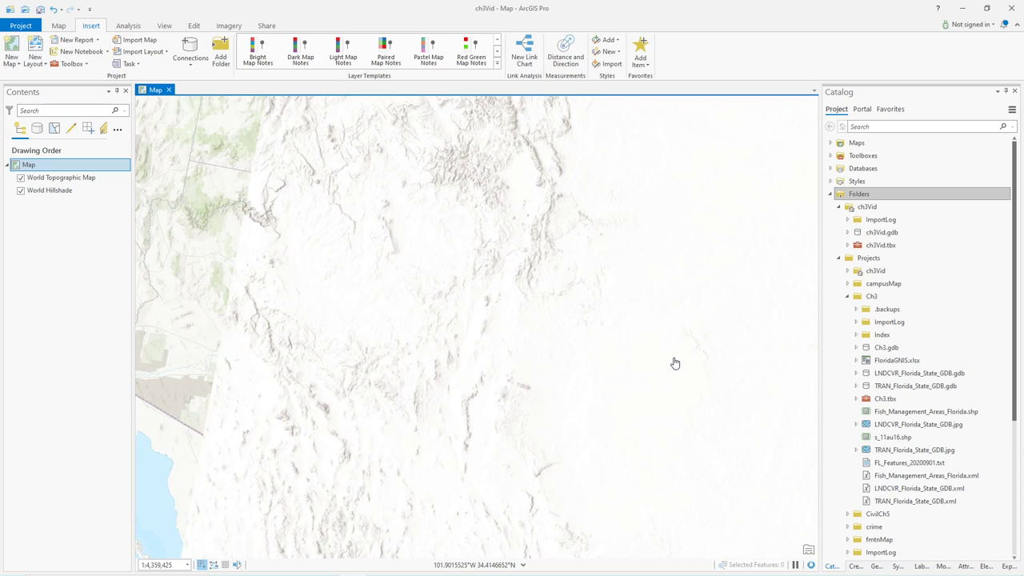
scroll(675, 363, "down", 3)
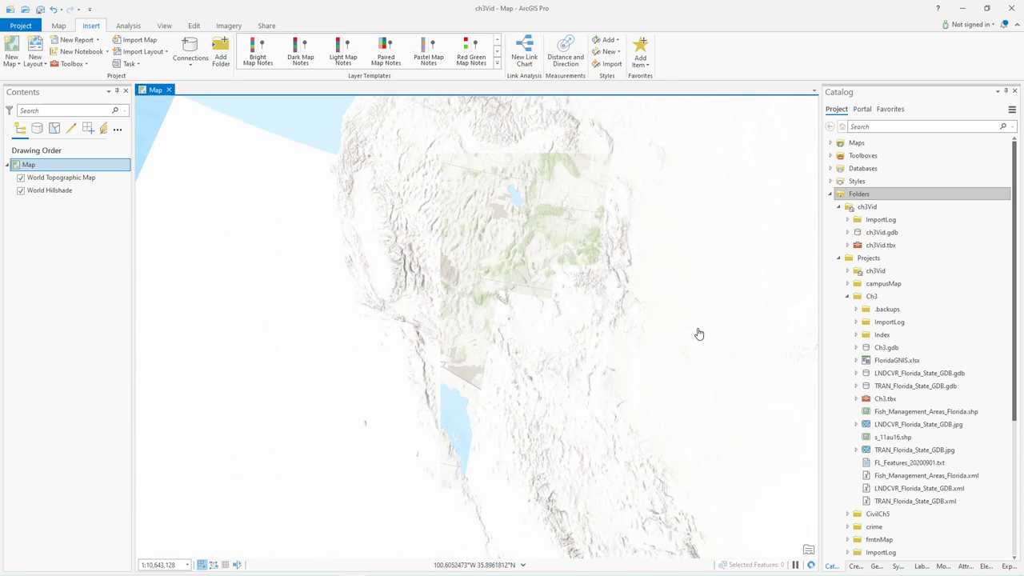
left_click_drag(684, 312, 475, 405)
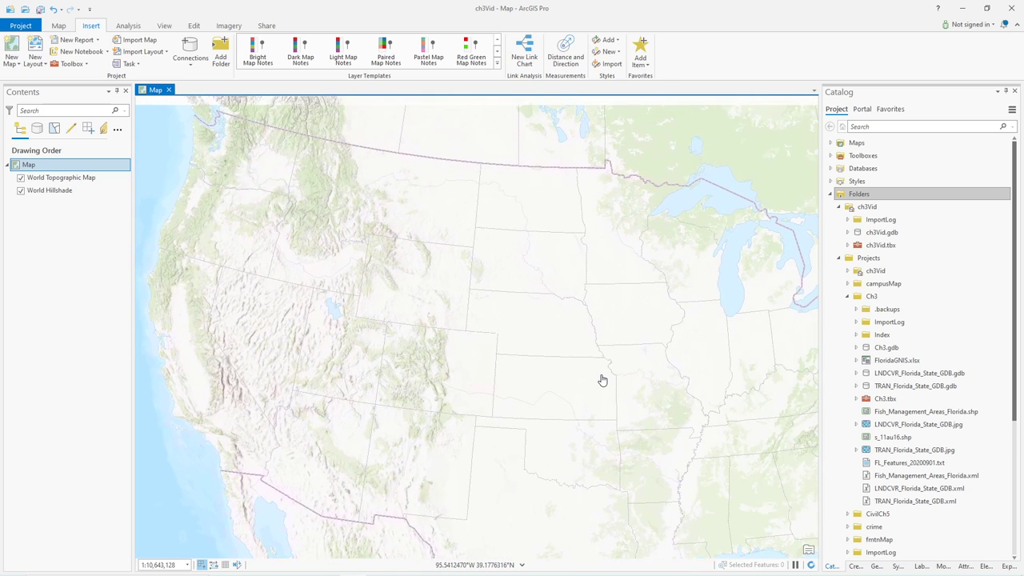
scroll(601, 381, "down", 2)
left_click_drag(601, 380, 478, 329)
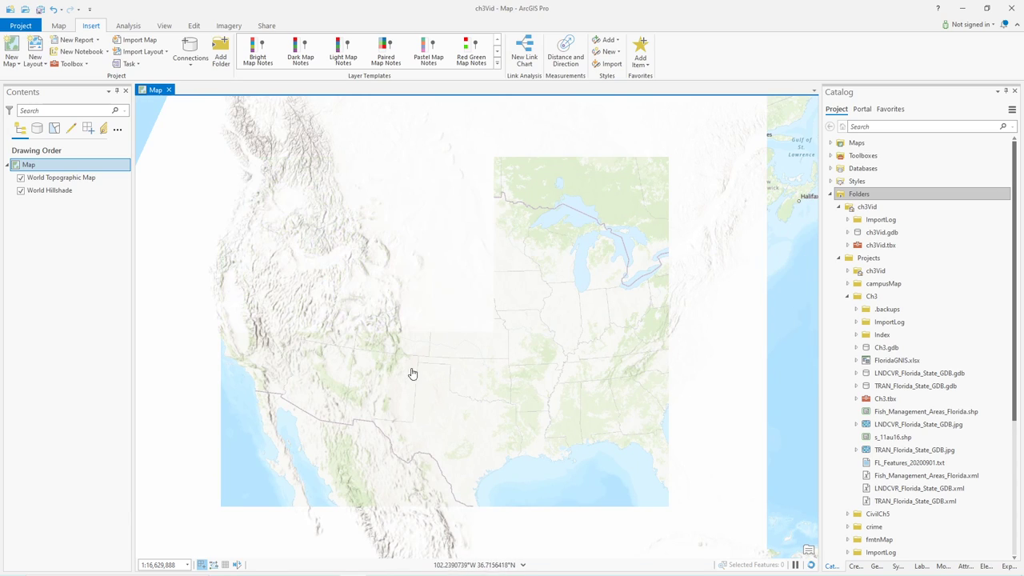
Step: Zoom back in on the Southwest and reopen Map Properties from the Contents pane
left_click_drag(387, 385, 542, 340)
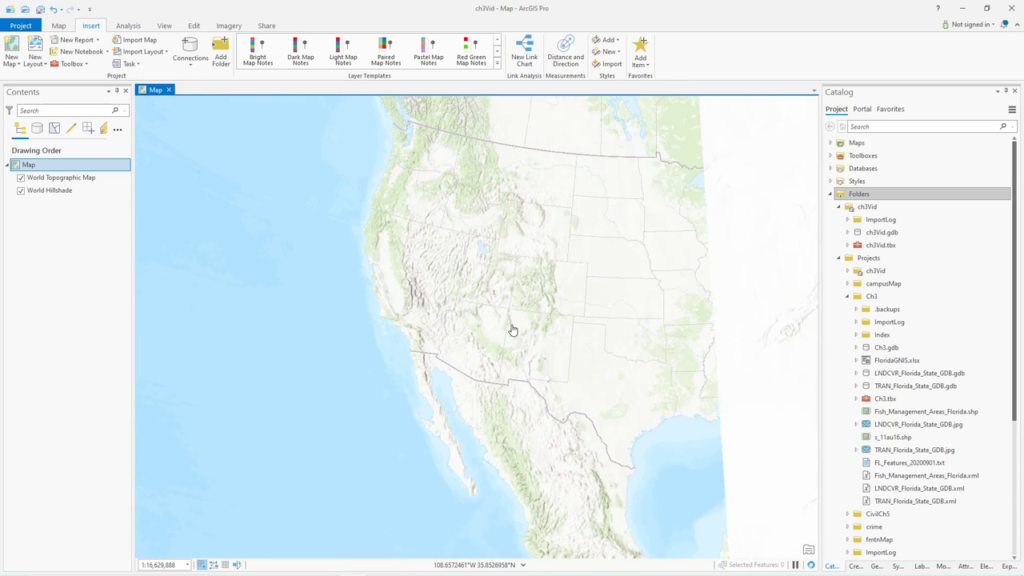
scroll(529, 338, "up", 3)
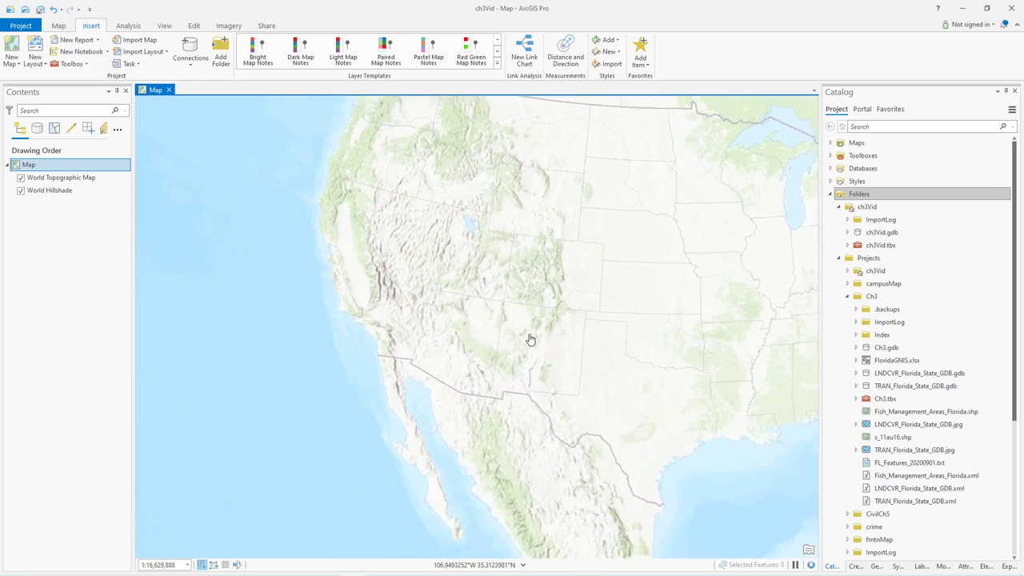
scroll(530, 339, "up", 2)
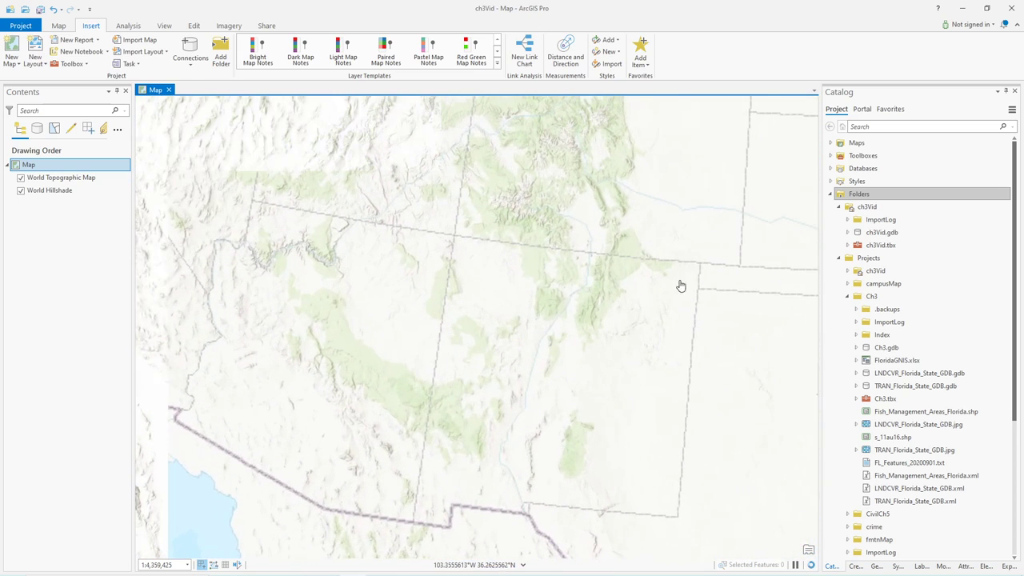
double_click(36, 165)
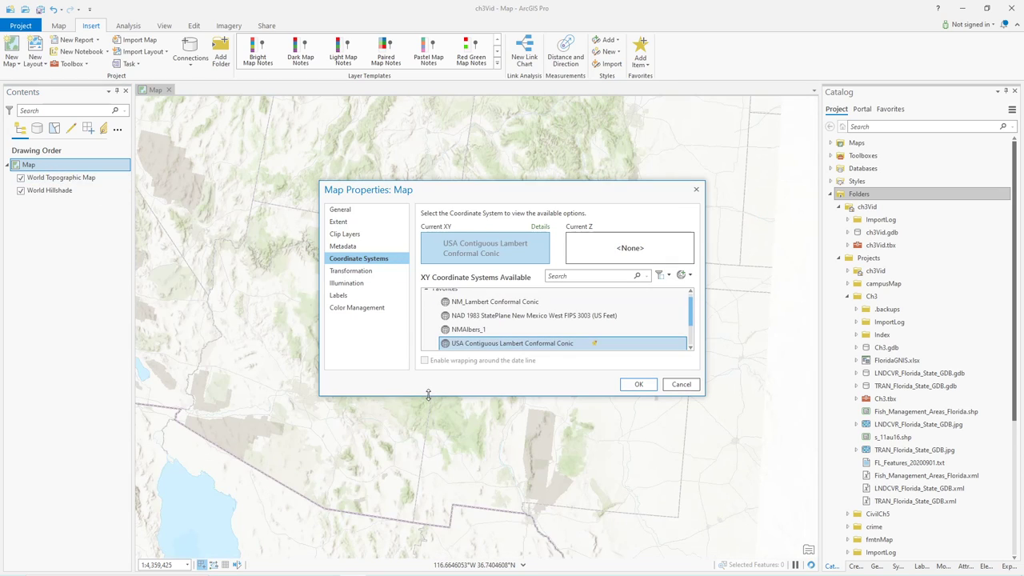
Step: Enlarge Map Properties to show Favorites and bring up options for USA Contiguous Lambert Conformal Conic
left_click_drag(430, 396, 442, 512)
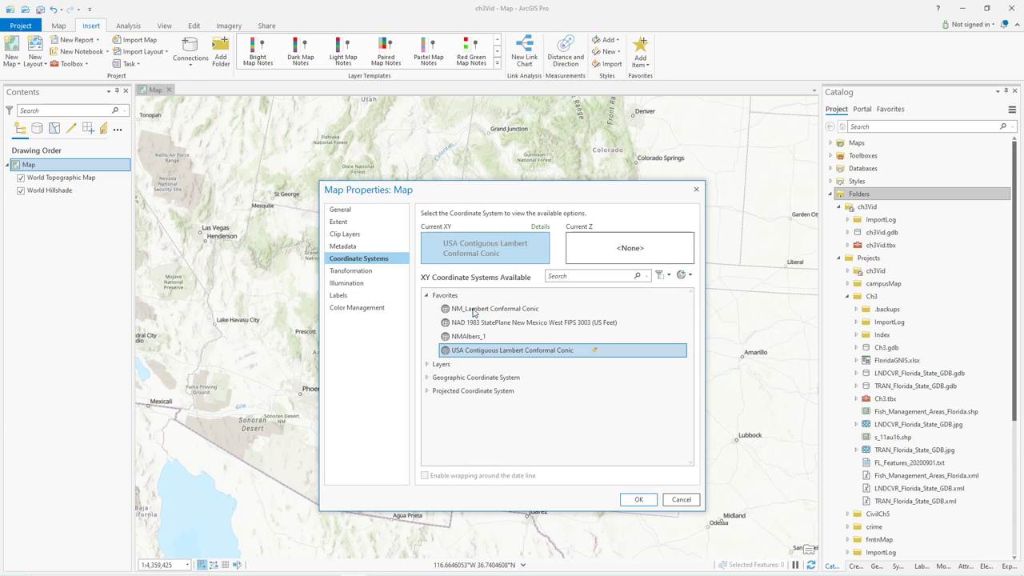
right_click(503, 353)
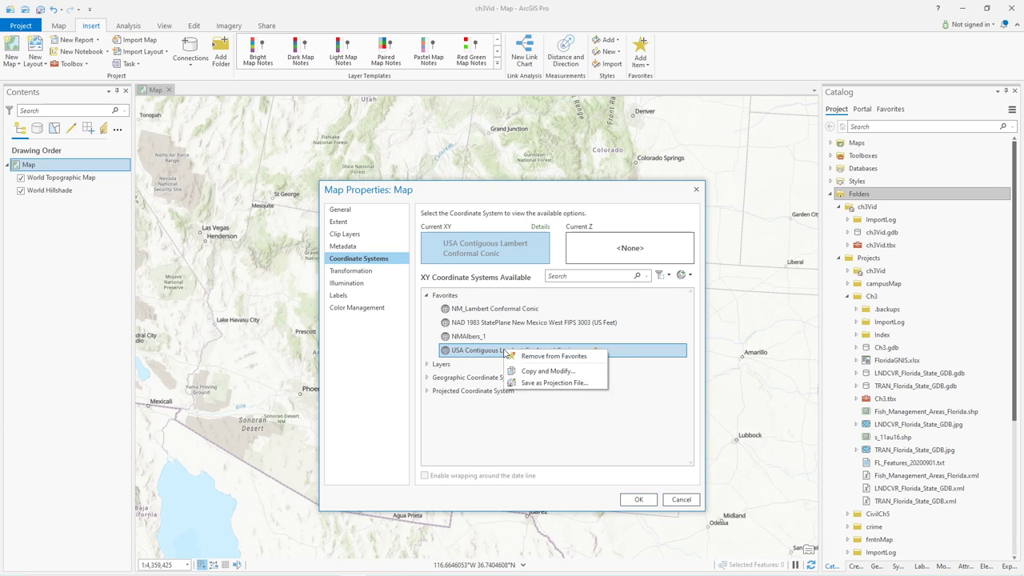
Step: Make a modifiable copy of USA Contiguous Lambert Conformal Conic and inspect its Latitude Of Origin of 39
left_click(549, 371)
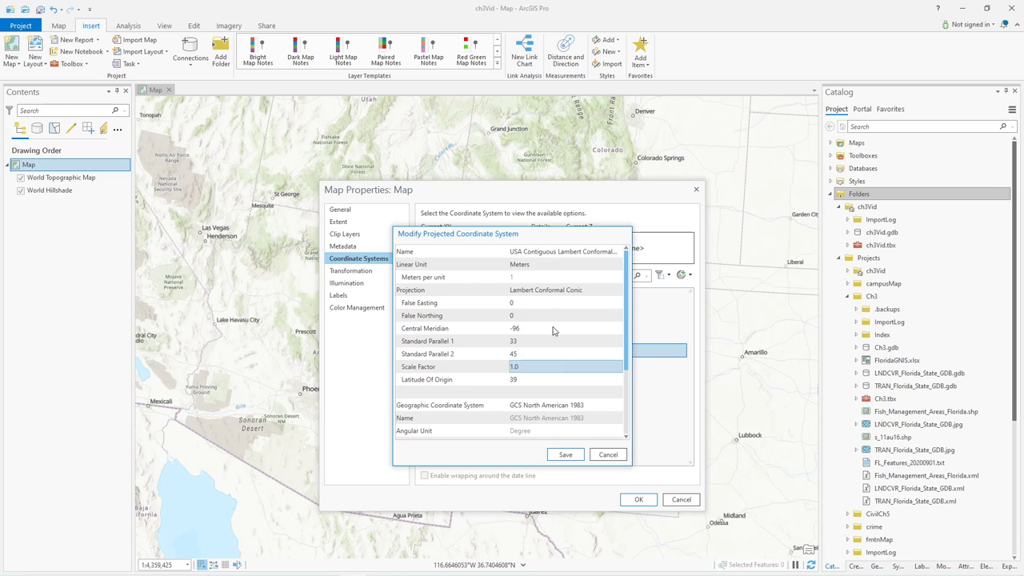
left_click_drag(543, 227, 581, 30)
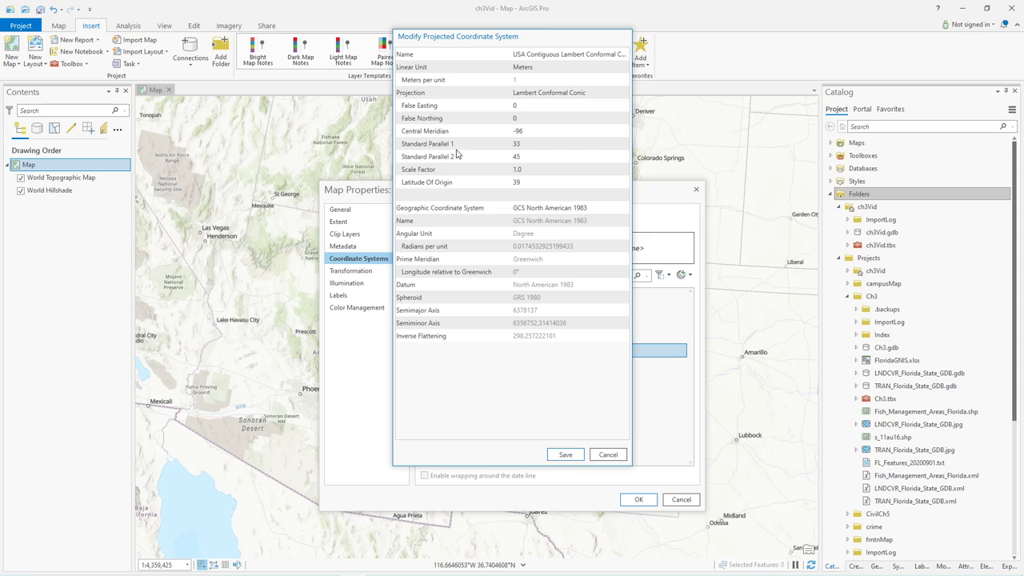
left_click(523, 186)
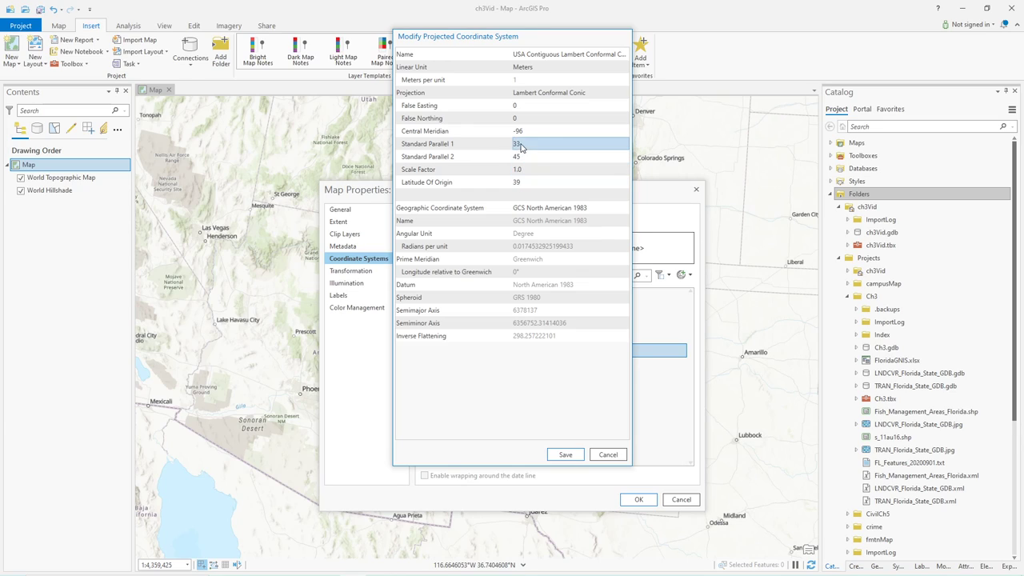
key("Return")
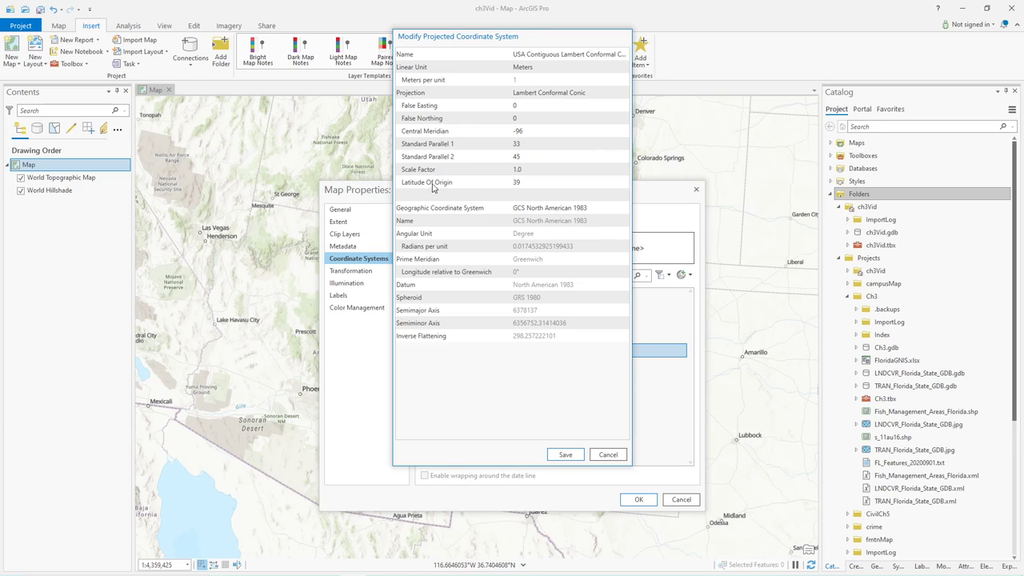
left_click(526, 186)
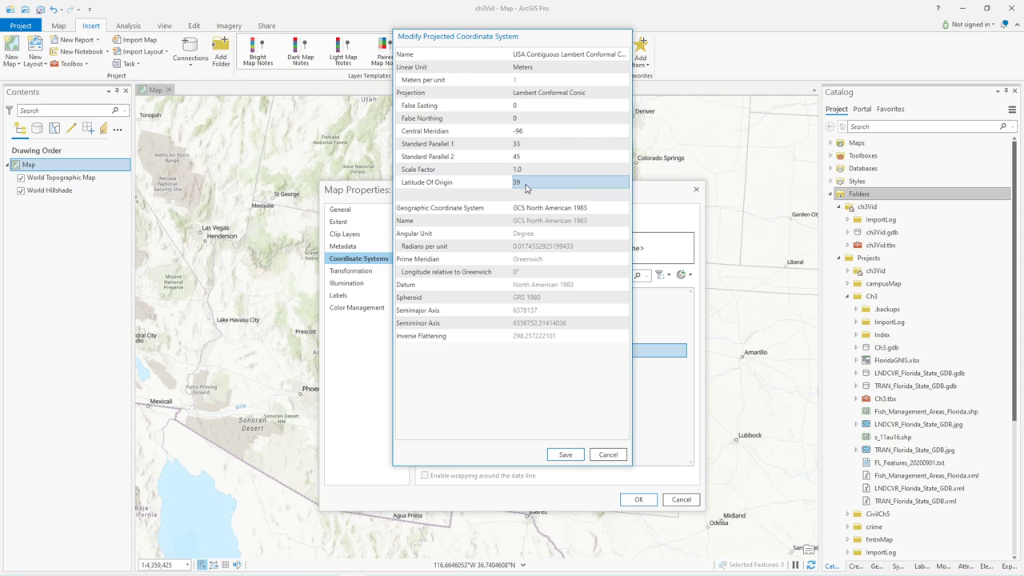
Step: Review the standard parallel and central meridian values, then cancel without saving changes
left_click(534, 152)
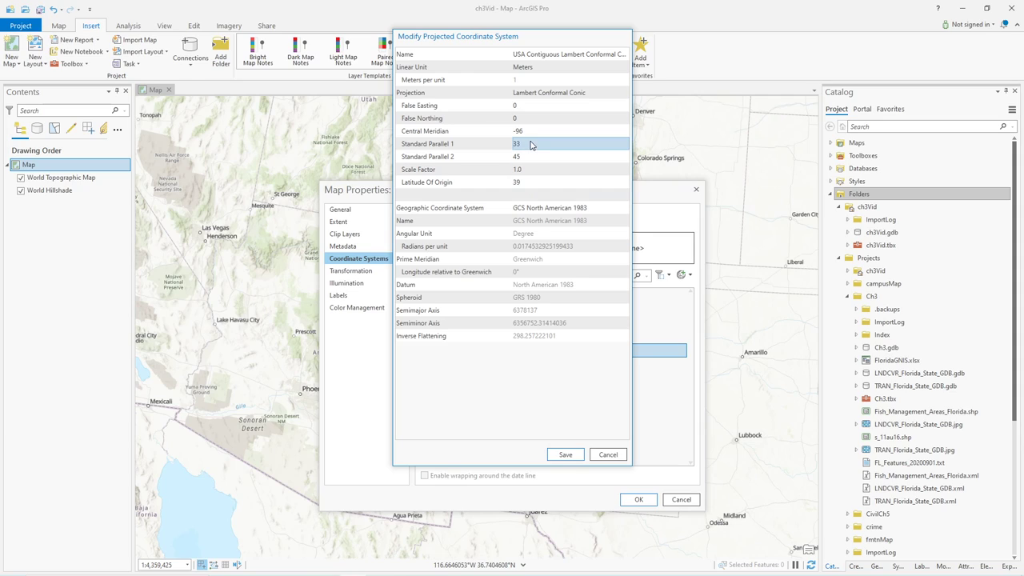
left_click(536, 146)
left_click(548, 156)
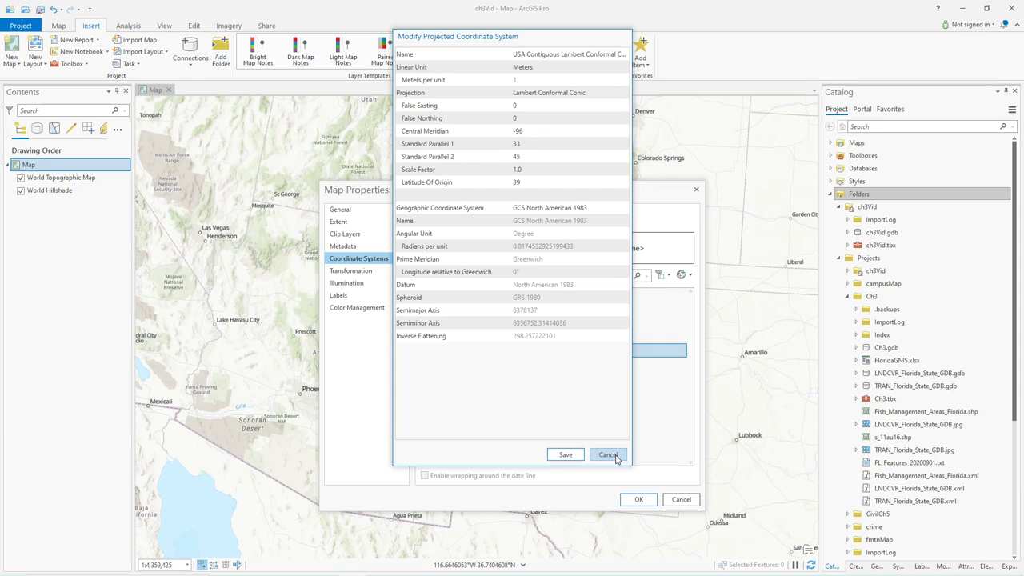
left_click(547, 133)
left_click(549, 156)
left_click(548, 144)
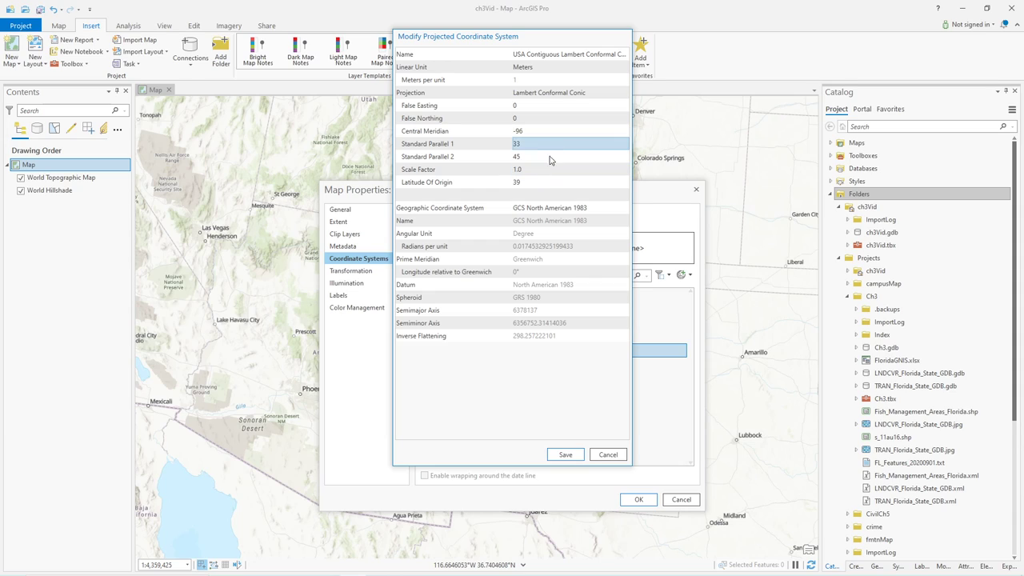
left_click(552, 160)
left_click(538, 146)
left_click(538, 169)
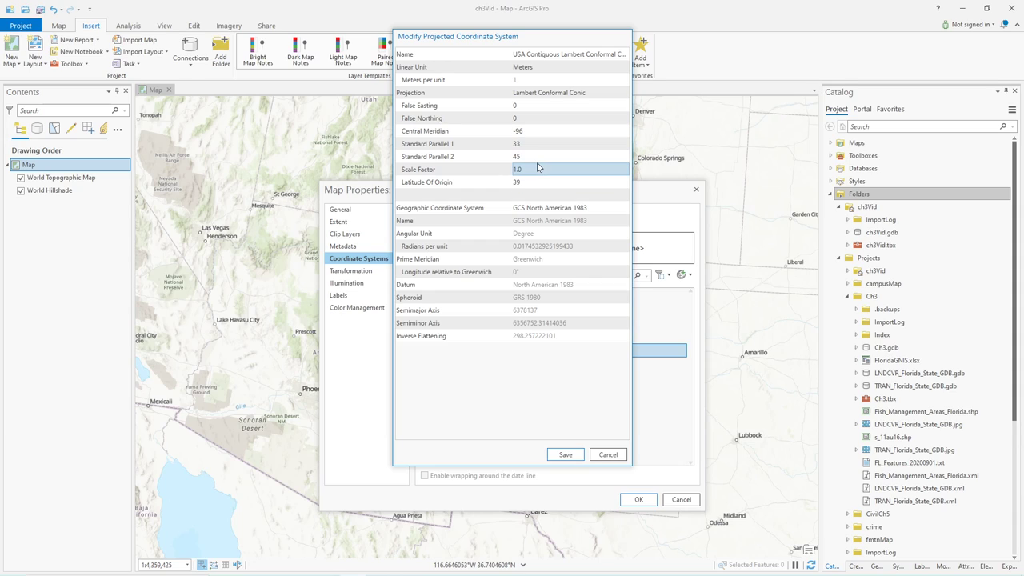
left_click(540, 156)
left_click(543, 296)
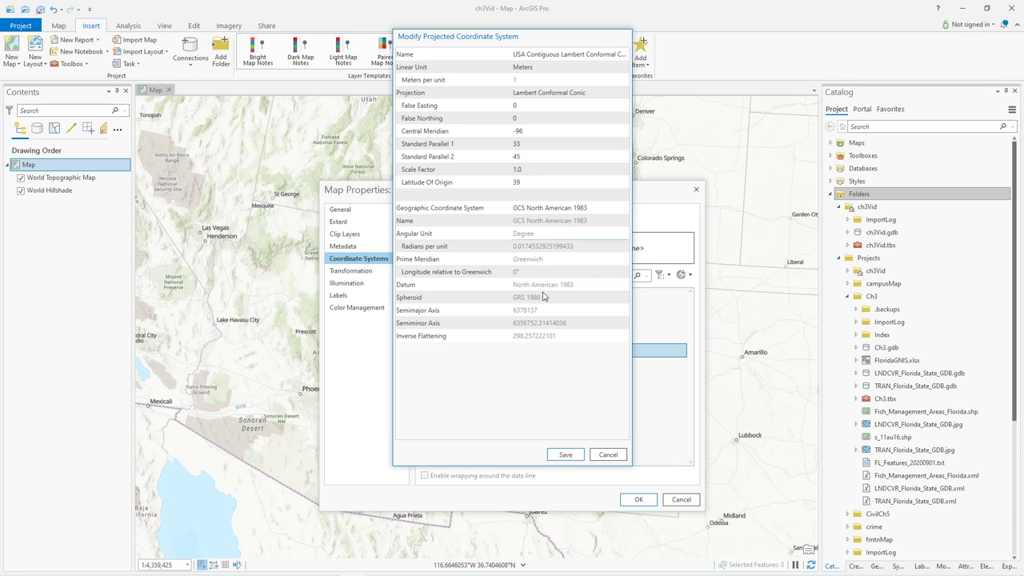
left_click(608, 455)
left_click(681, 499)
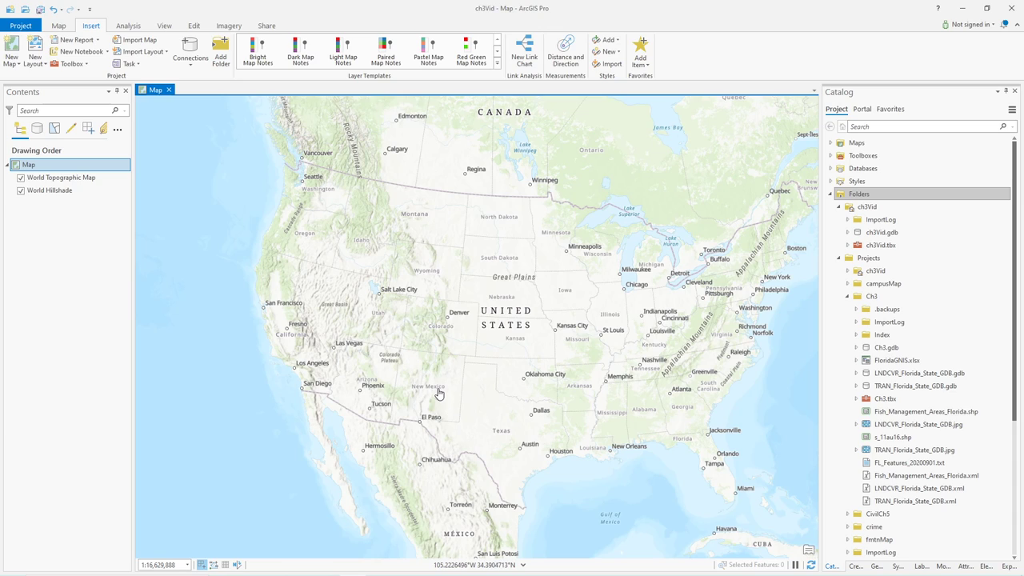
double_click(48, 166)
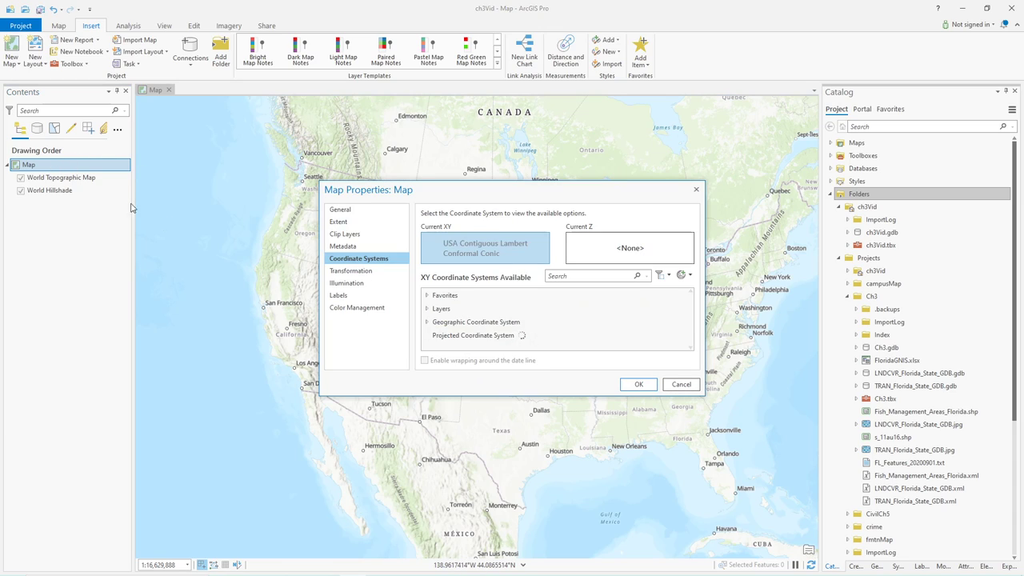
left_click(696, 188)
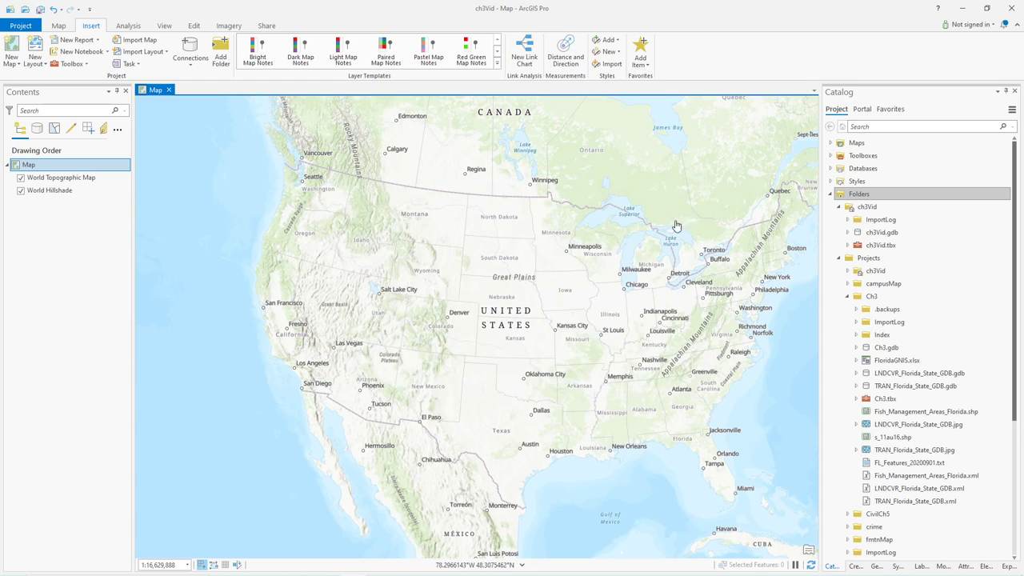
scroll(414, 376, "up", 2)
Step: Zoom into New Mexico and pan to show northern New Mexico and southern Colorado
scroll(413, 376, "up", 3)
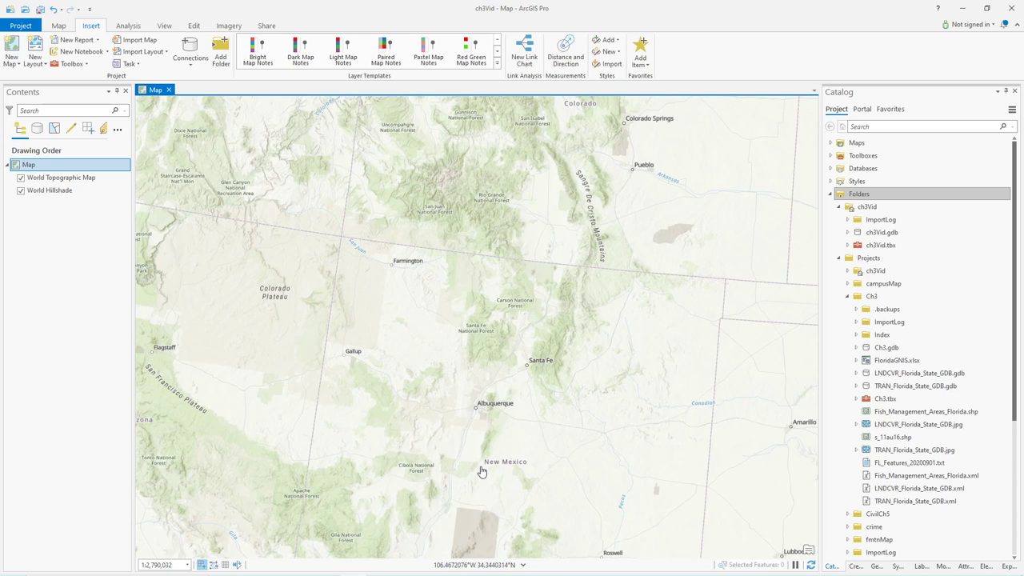
left_click_drag(480, 474, 495, 336)
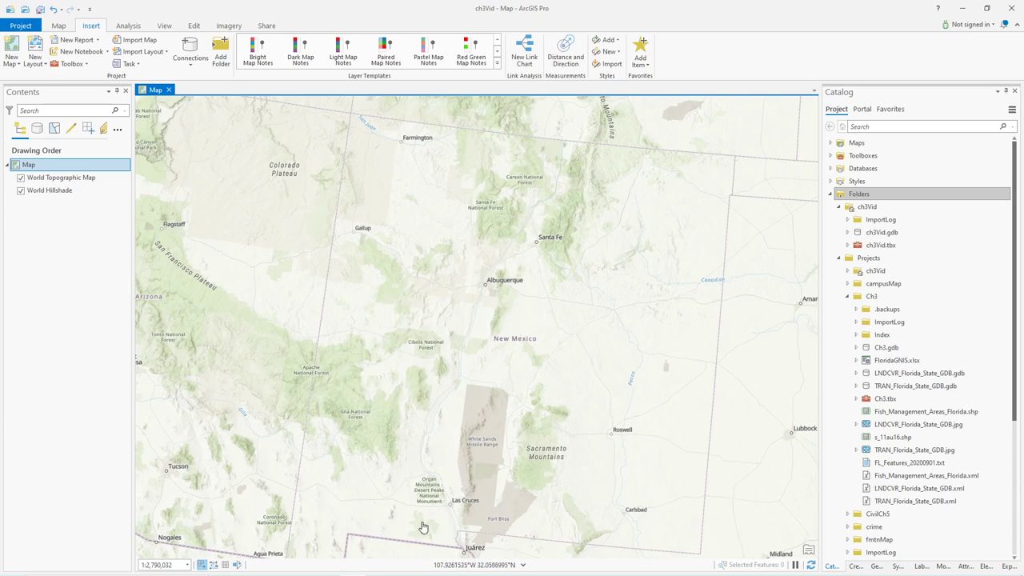
scroll(472, 384, "down", 2)
scroll(483, 328, "up", 2)
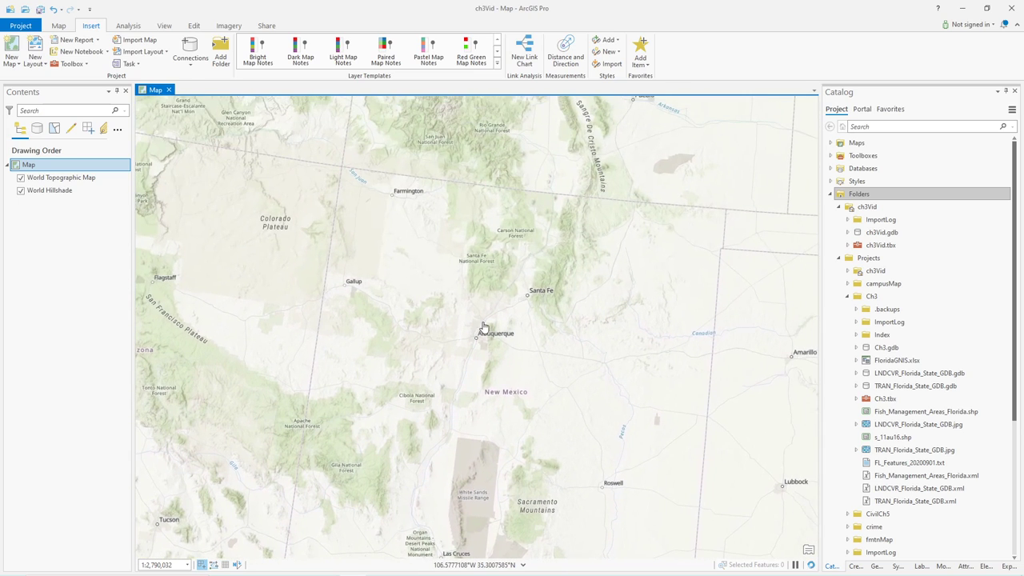
left_click_drag(483, 328, 476, 426)
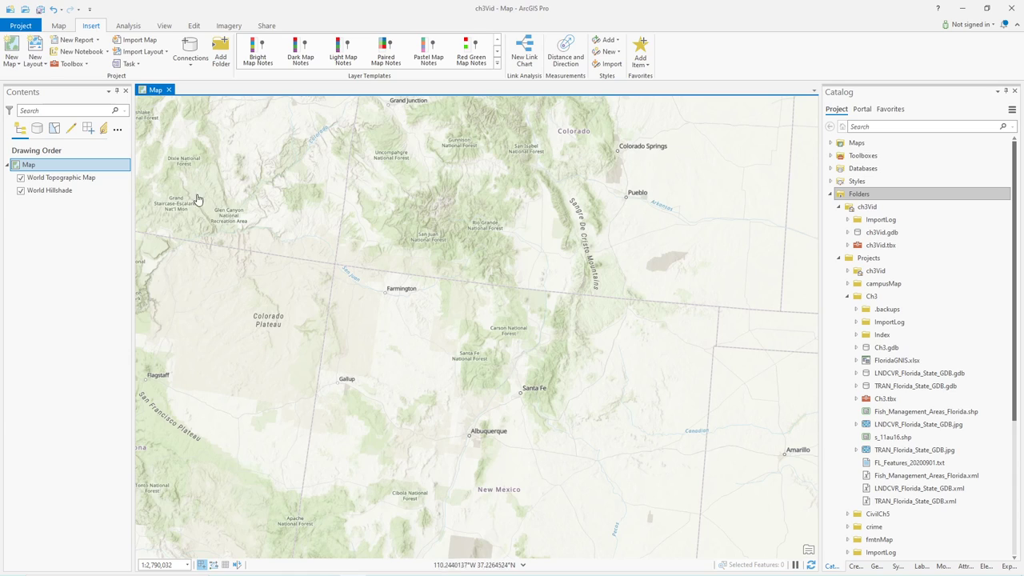
Step: Open Map Properties and make an editable copy of USA Contiguous Lambert Conformal Conic
double_click(53, 165)
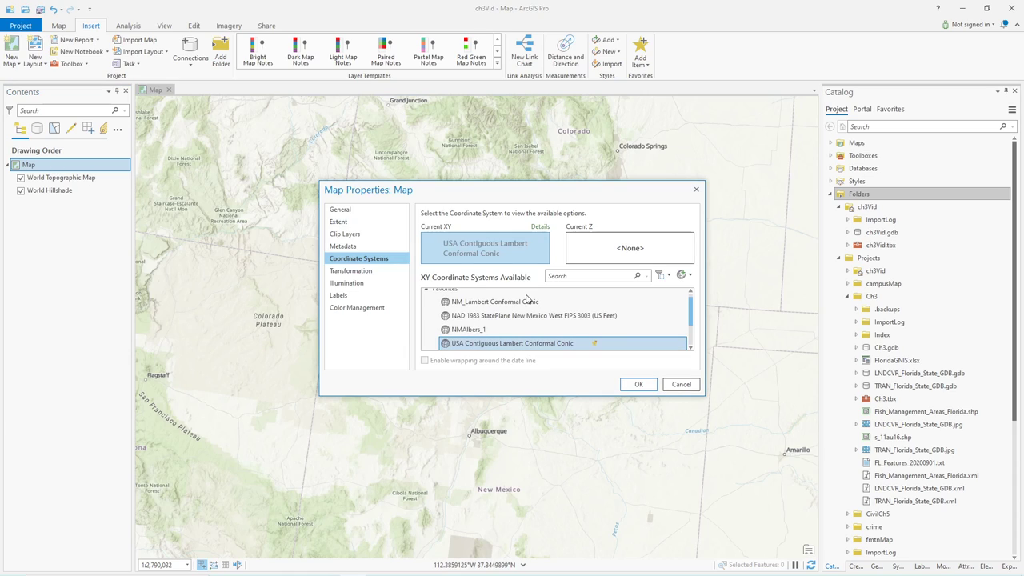
right_click(486, 344)
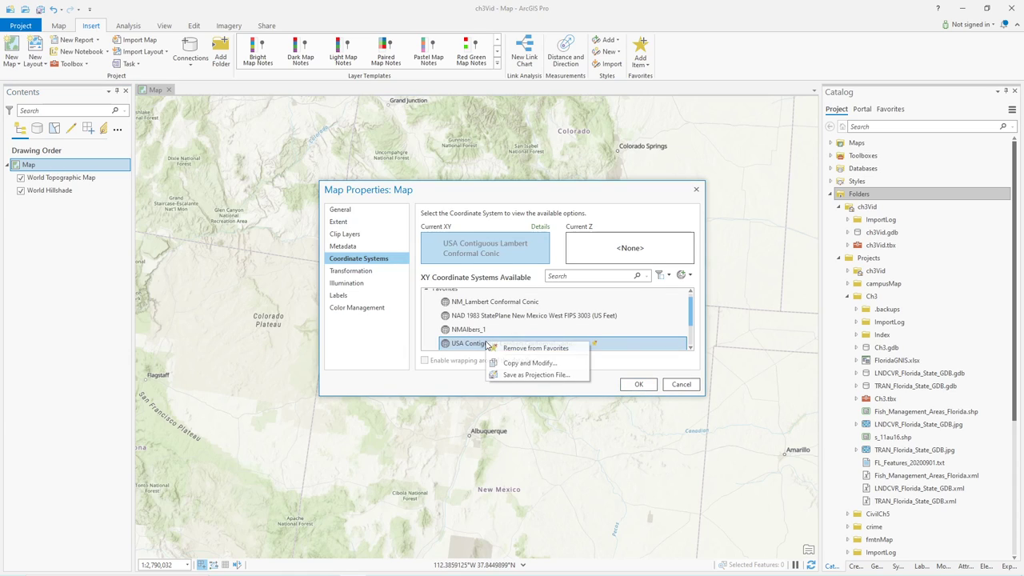
left_click(528, 359)
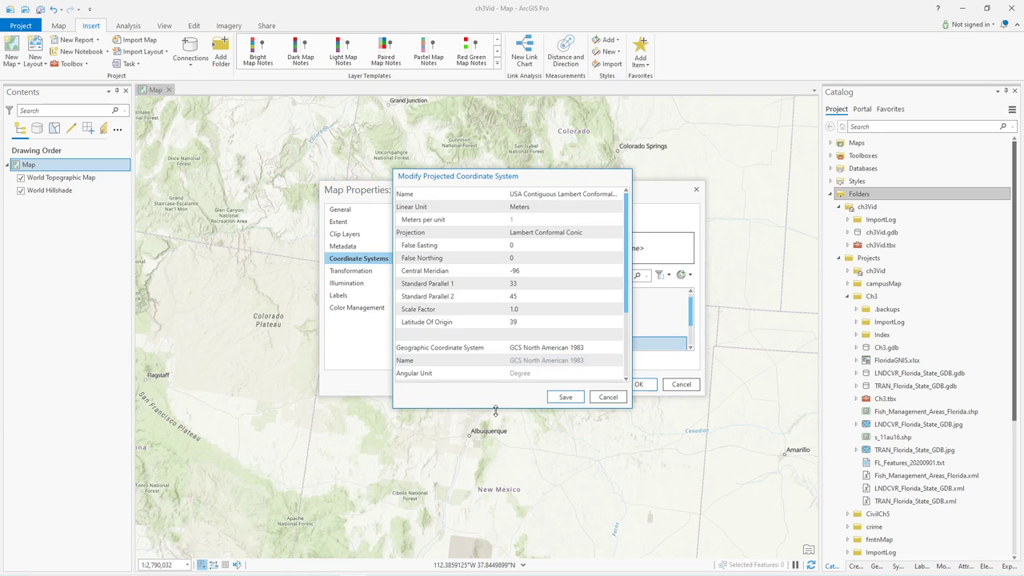
left_click_drag(495, 410, 512, 537)
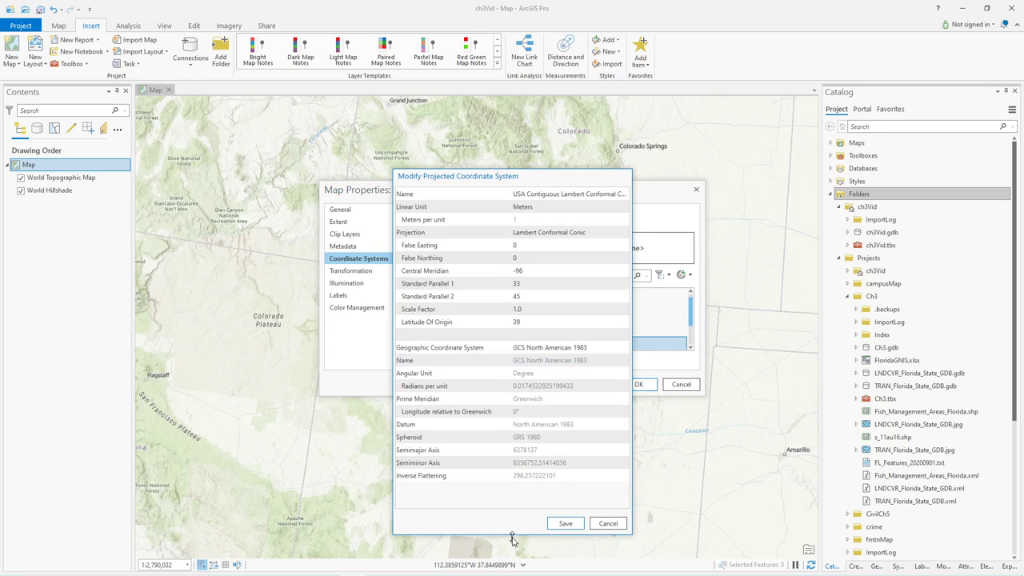
Step: Set central meridian to -106, standard parallel 2 to 36.2, and latitude of origin 36.2
left_click(532, 271)
type("-")
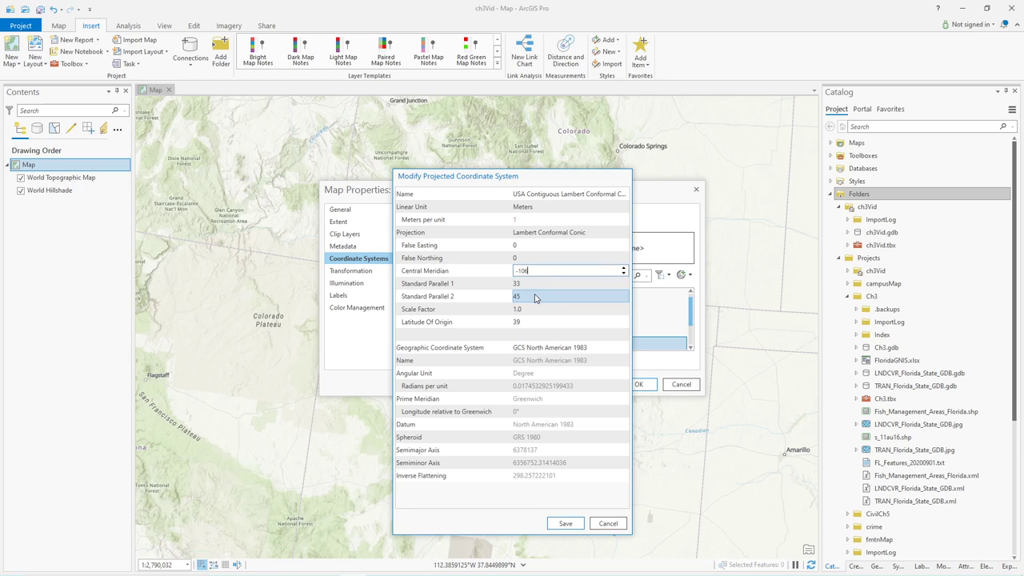
left_click(536, 297)
type("36")
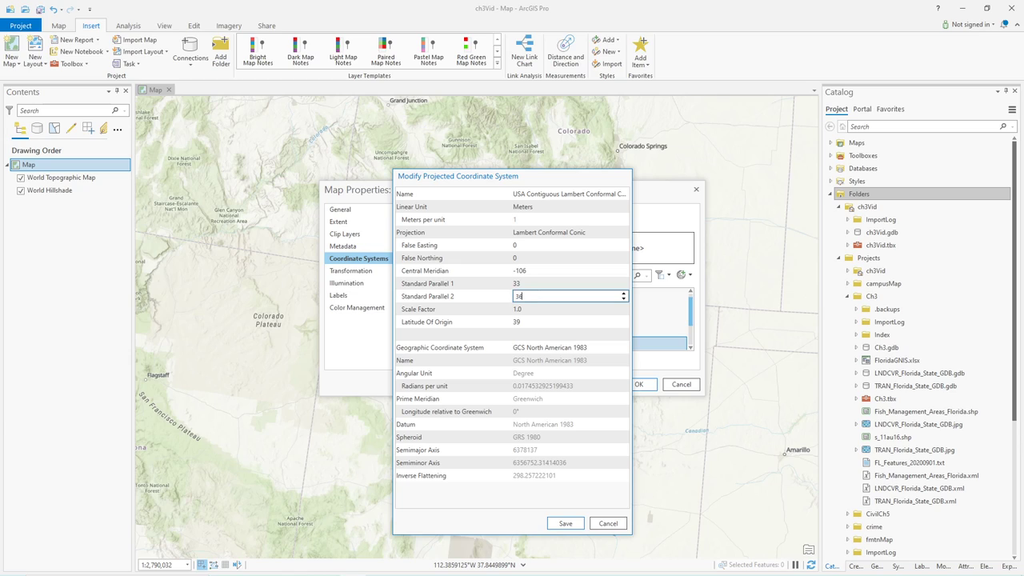
type(".2")
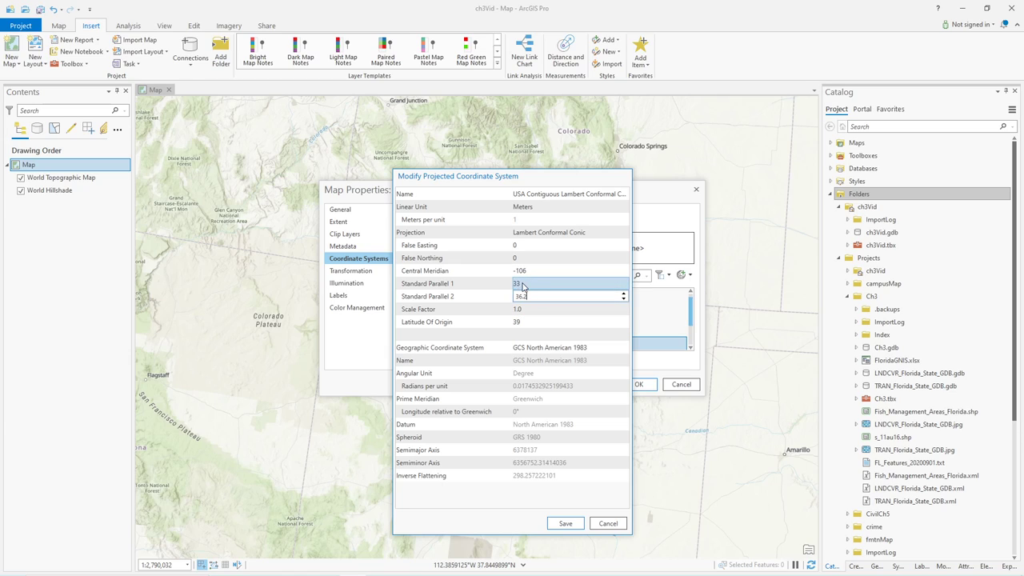
left_click(527, 323)
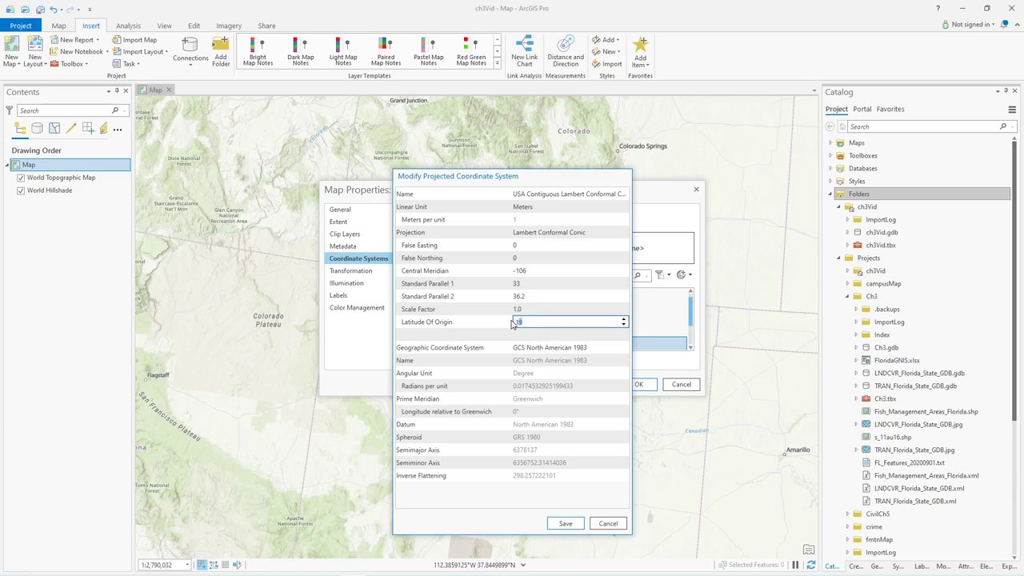
double_click(514, 321)
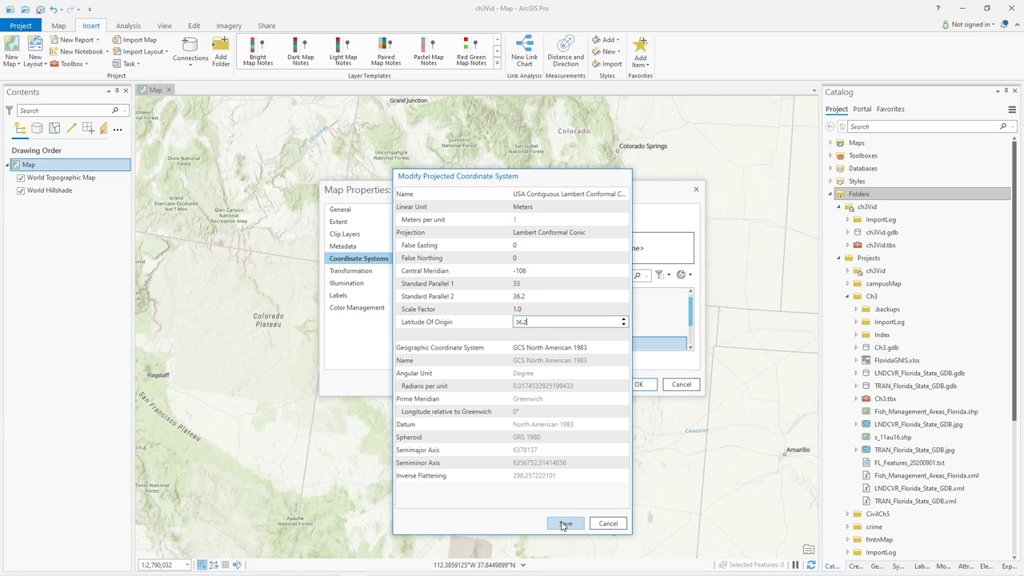
Step: Name the custom coordinate system NMConformalConic and save it
double_click(567, 193)
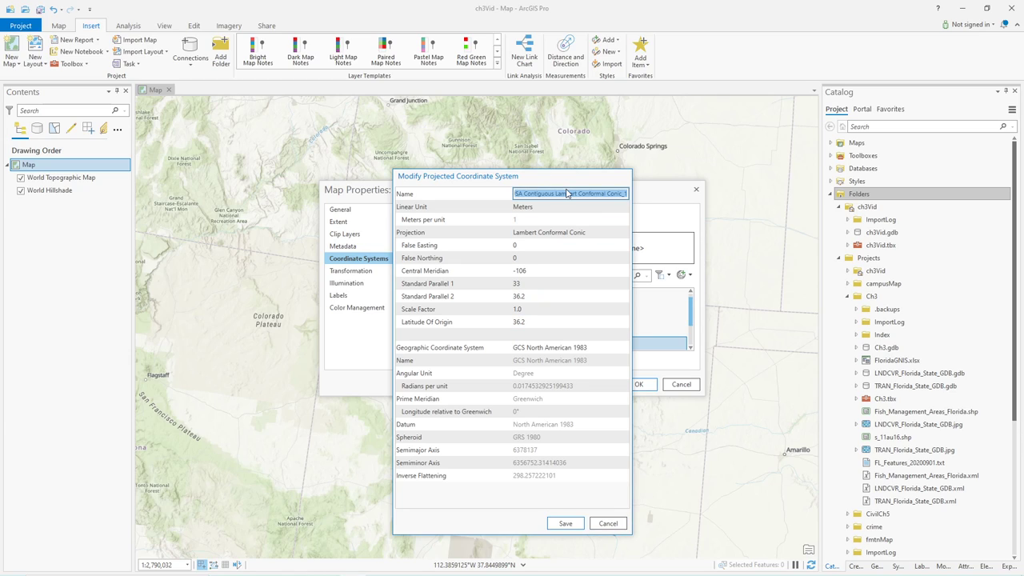
type("NMConform")
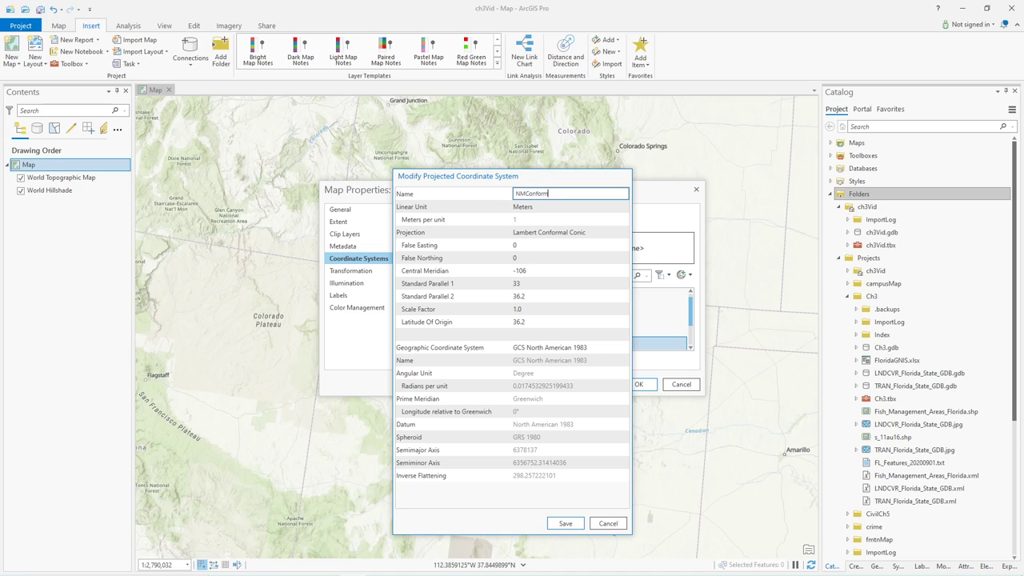
type("alCon")
key("Tab")
type("ic")
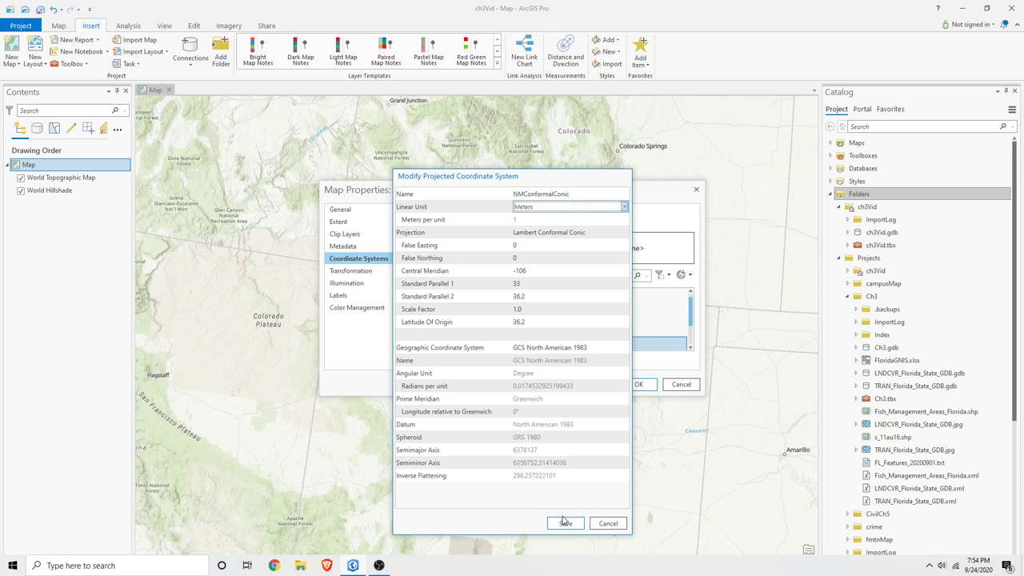
left_click(565, 522)
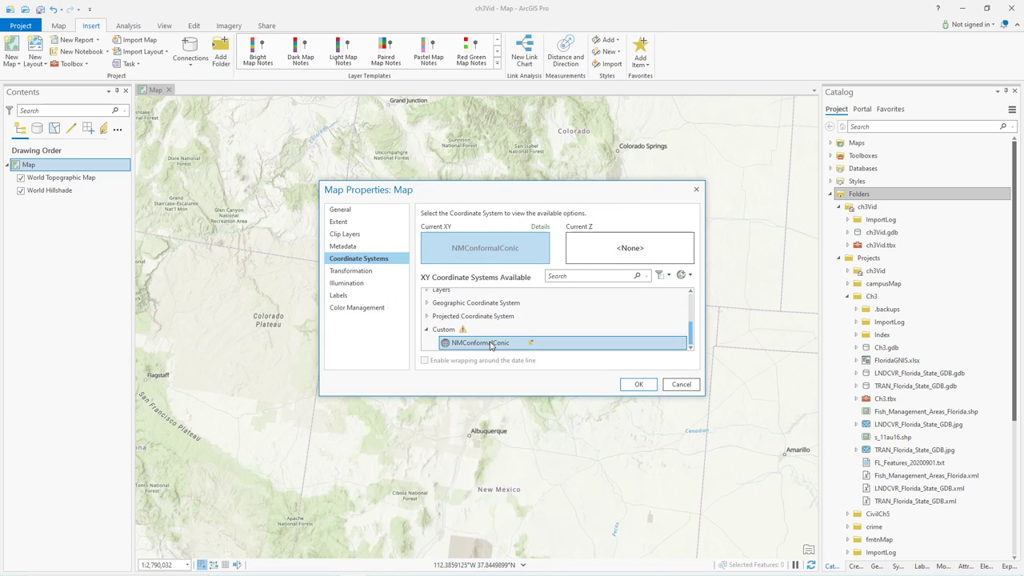
Step: Favourite NMConformalConic, apply it to the map, and frame New Mexico at 1:3,217,877
left_click(532, 343)
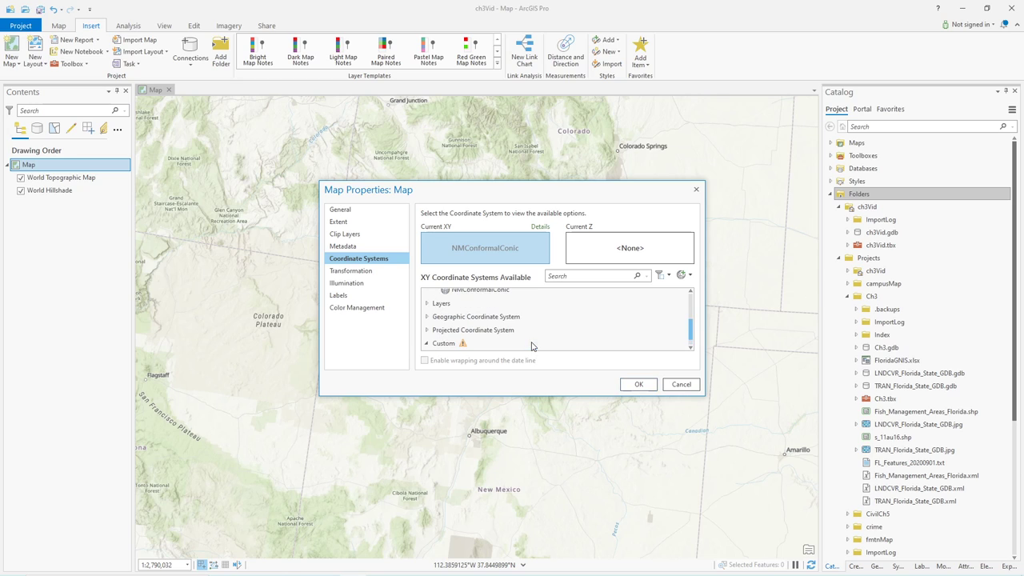
left_click(640, 384)
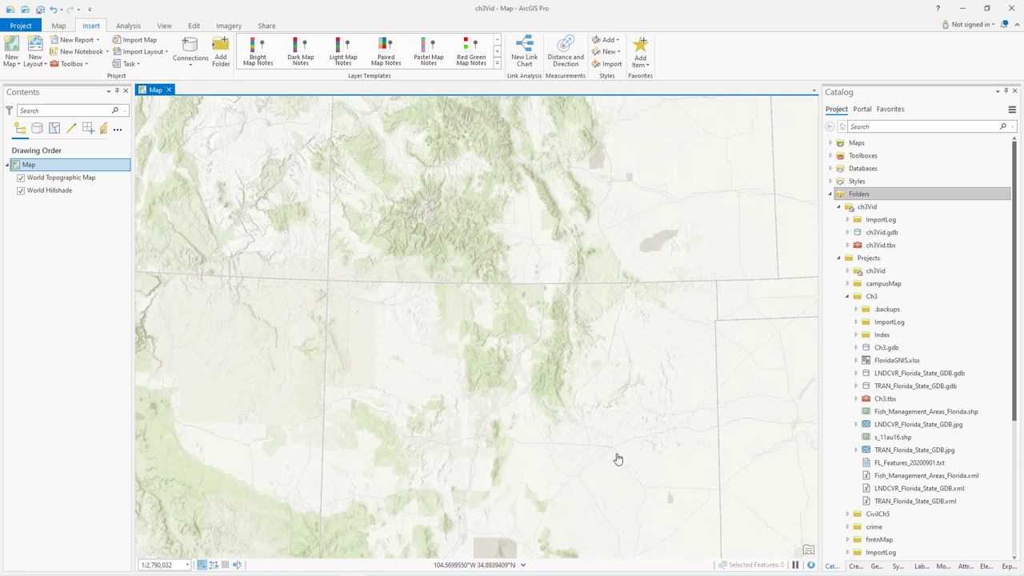
left_click_drag(592, 469, 579, 291)
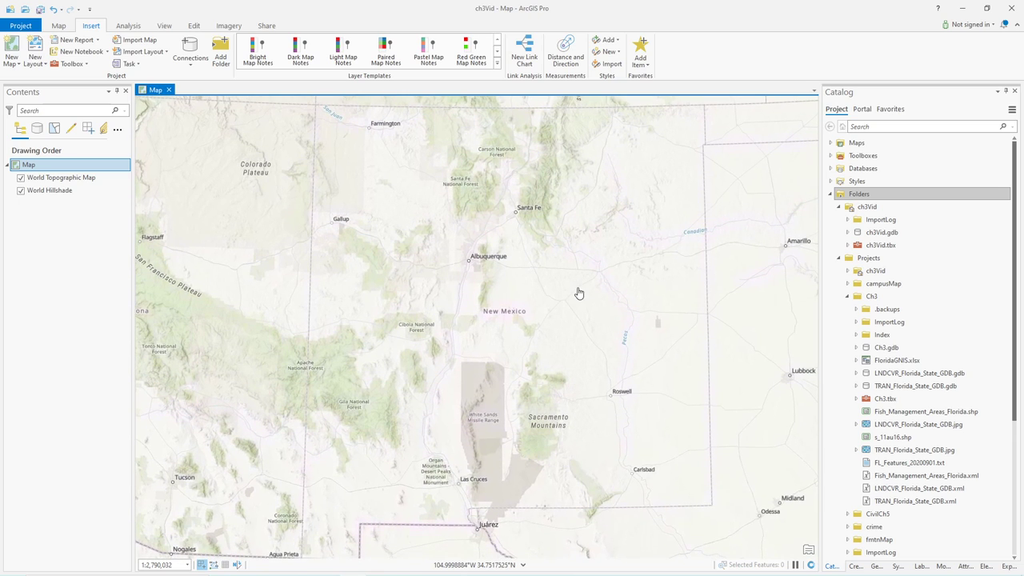
scroll(582, 312, "down", 1)
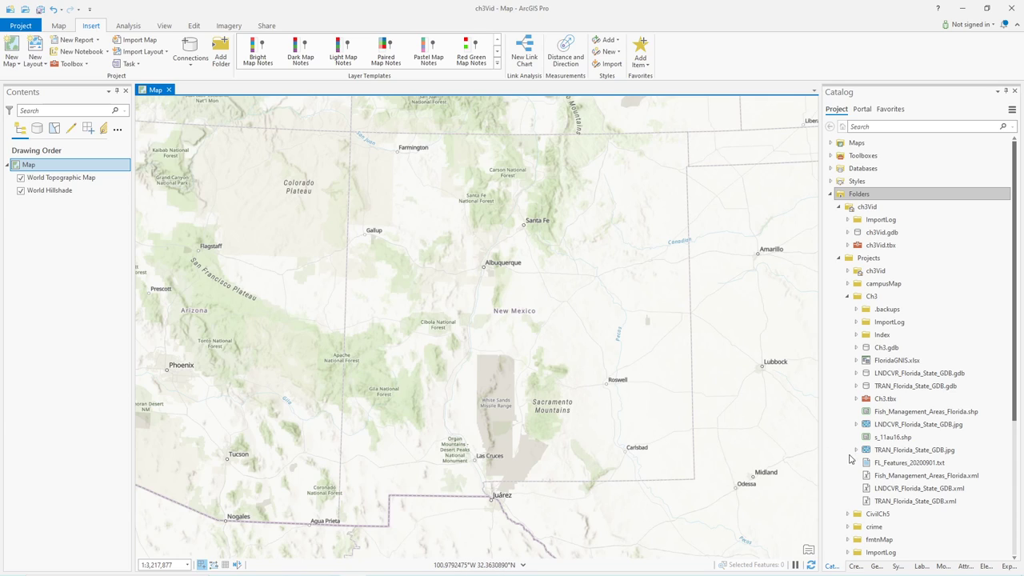
Step: Add s_11au16.shp from the Catalog pane to the map as a counties layer
left_click_drag(870, 438, 493, 420)
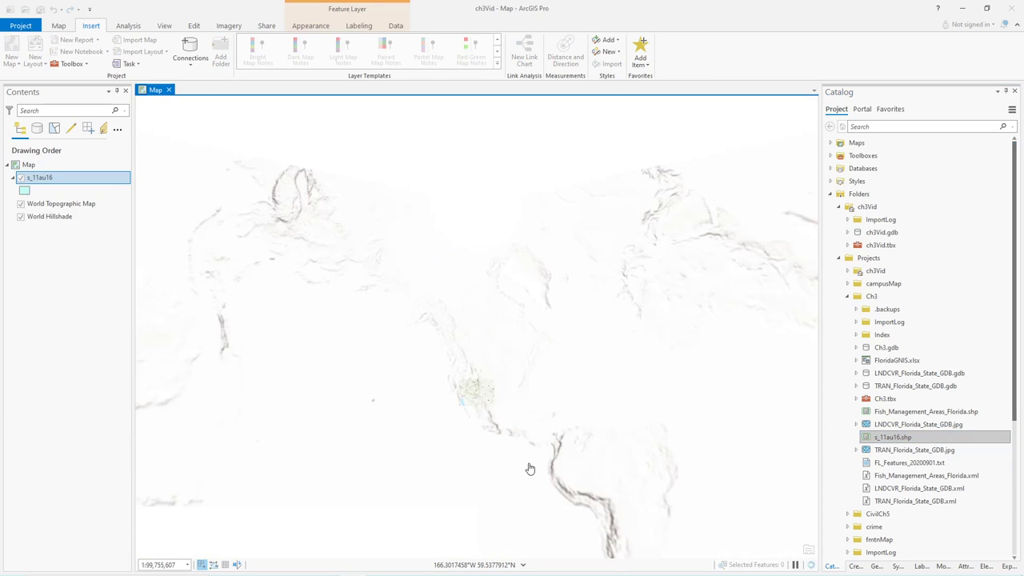